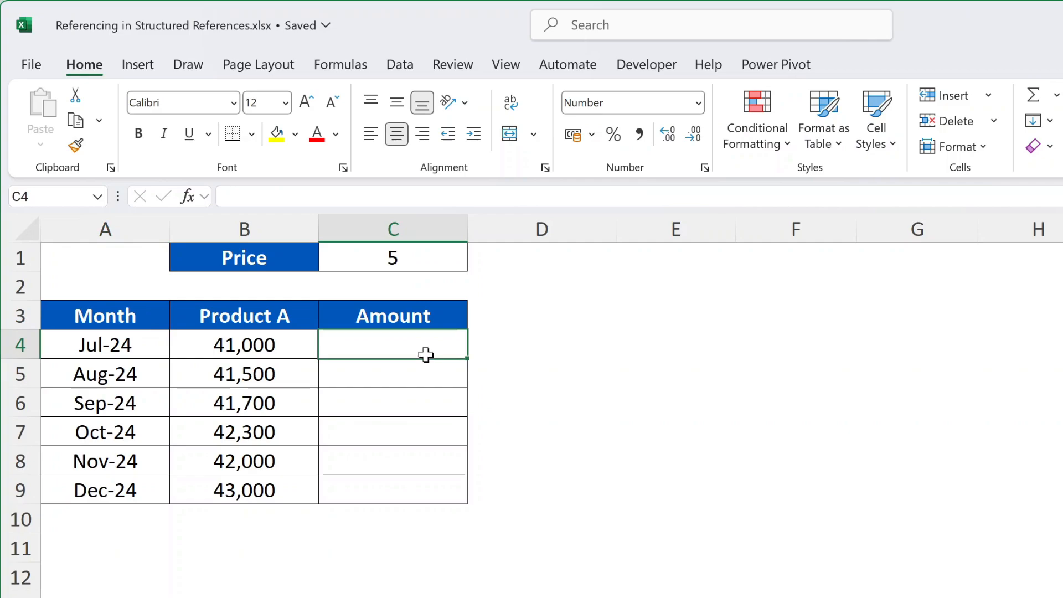
Enter =B4*$C$1 in C4 to multiply July's Product A quantity by the fixed price
{"action": "type", "text": "="}
{"action": "left_click", "coordinate": [252, 344]}
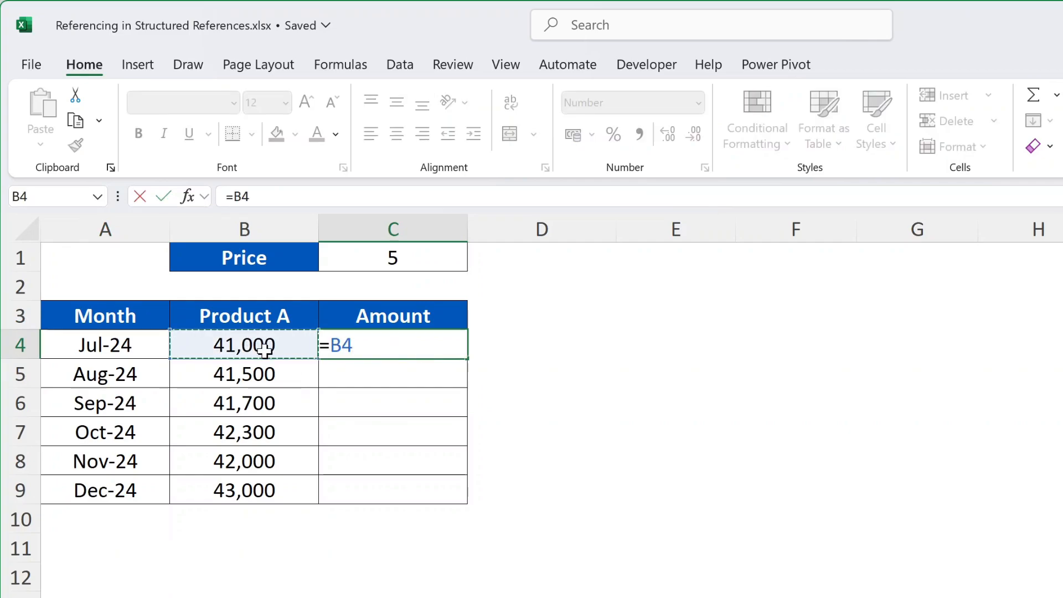
{"action": "type", "text": "*"}
{"action": "left_click", "coordinate": [382, 259]}
{"action": "key", "text": "F4"}
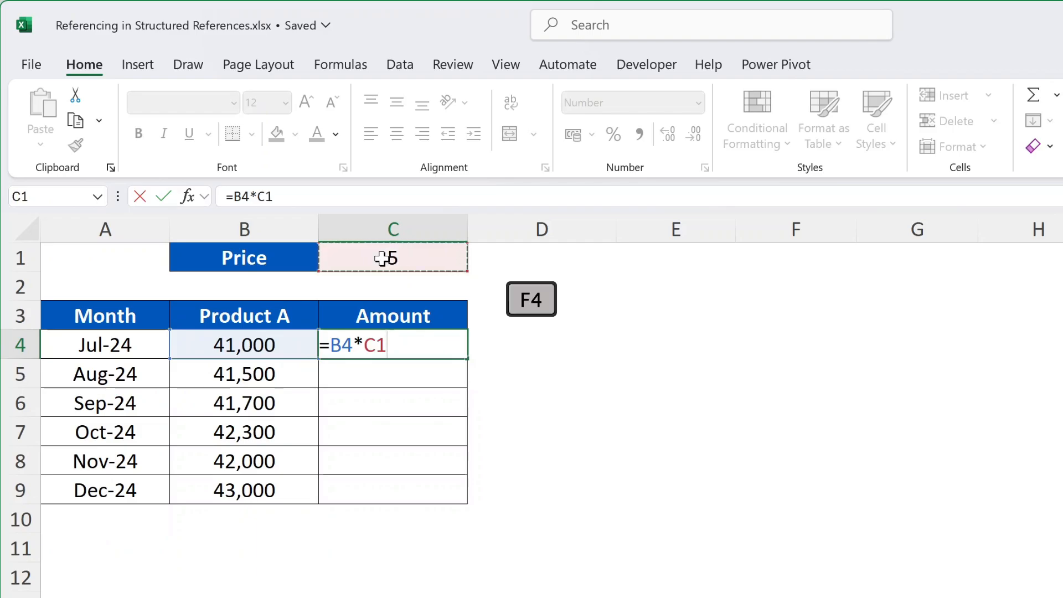
{"action": "key", "text": "F4"}
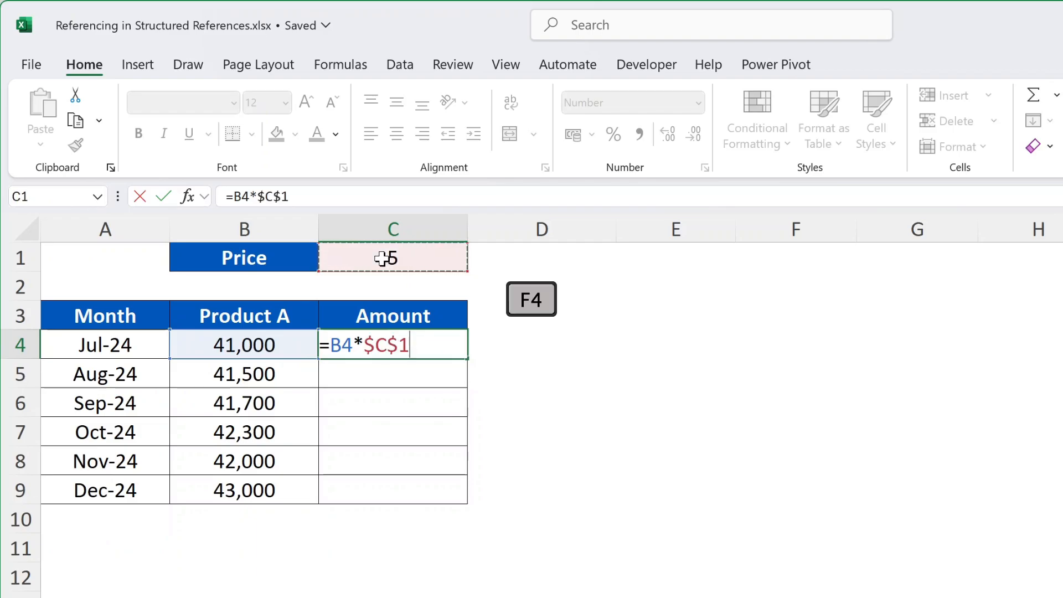
{"action": "key", "text": "Return"}
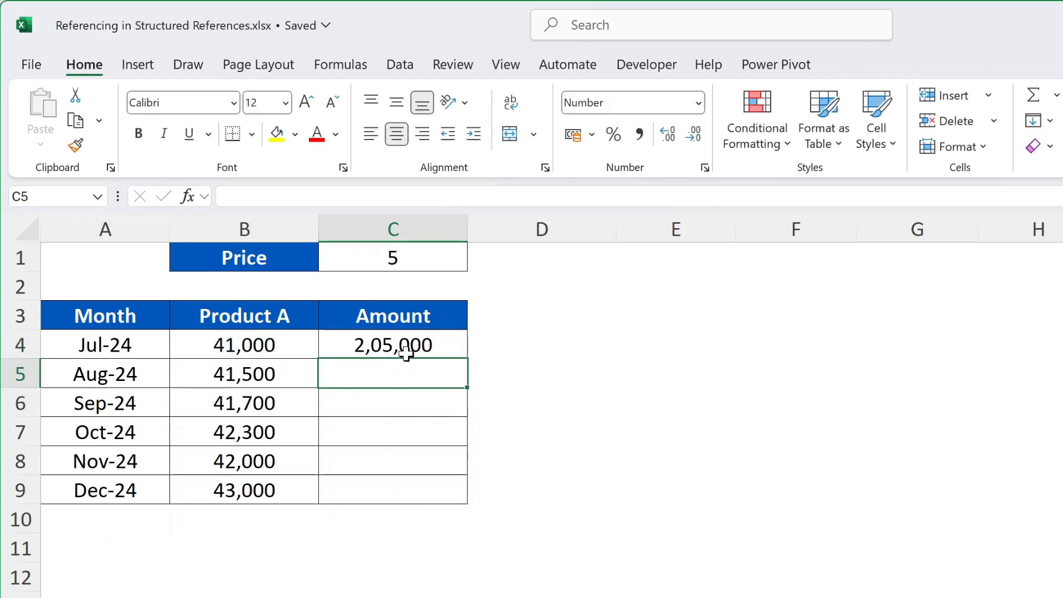
Fill the C4 formula down the Amount column through C9
{"action": "left_click", "coordinate": [449, 345]}
{"action": "double_click", "coordinate": [472, 360]}
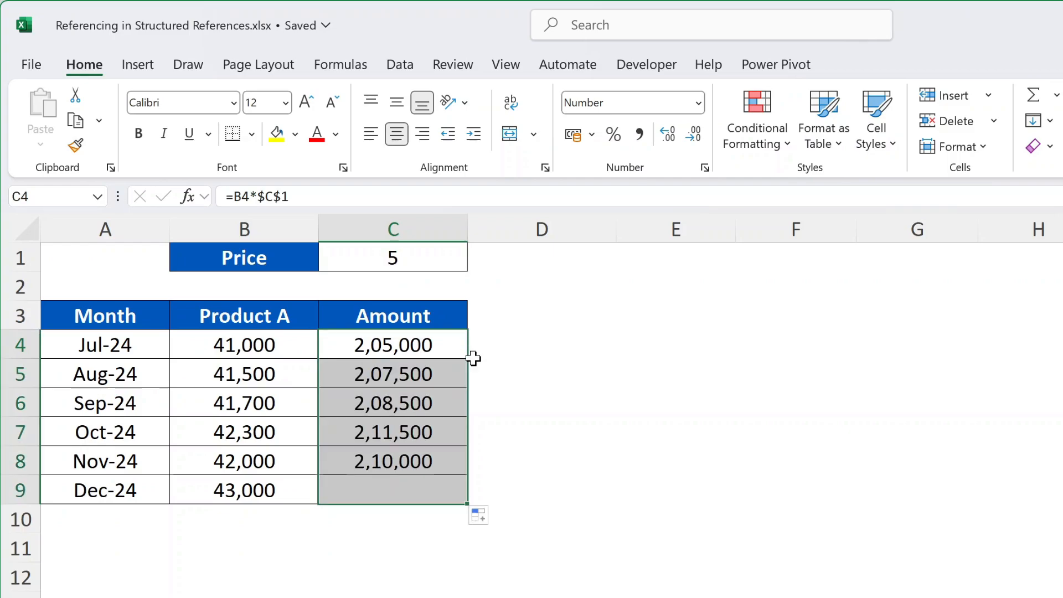
{"action": "left_click", "coordinate": [517, 347]}
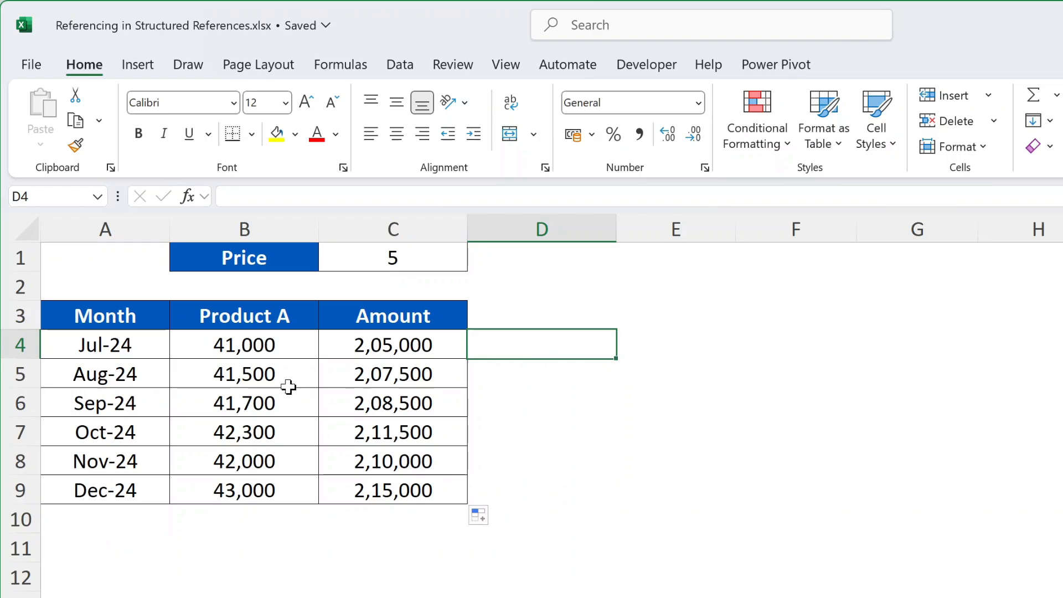
Clear the Amount values in C4:C9 and format A3:C9 as a table with headers, using the first light style
{"action": "left_click_drag", "start_coordinate": [374, 349], "coordinate": [362, 481]}
{"action": "key", "text": "Delete"}
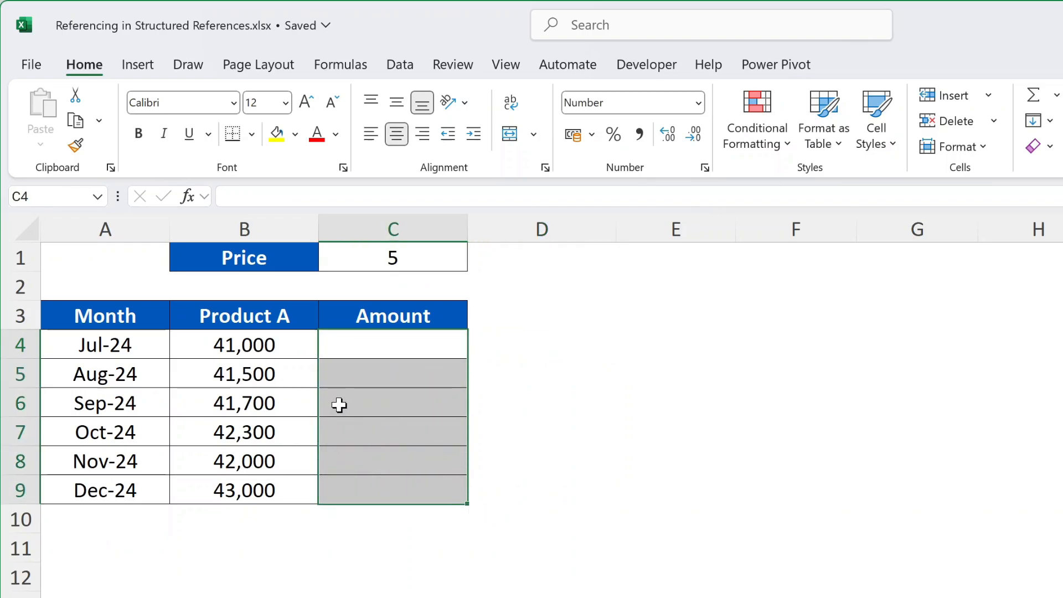
{"action": "left_click", "coordinate": [114, 321]}
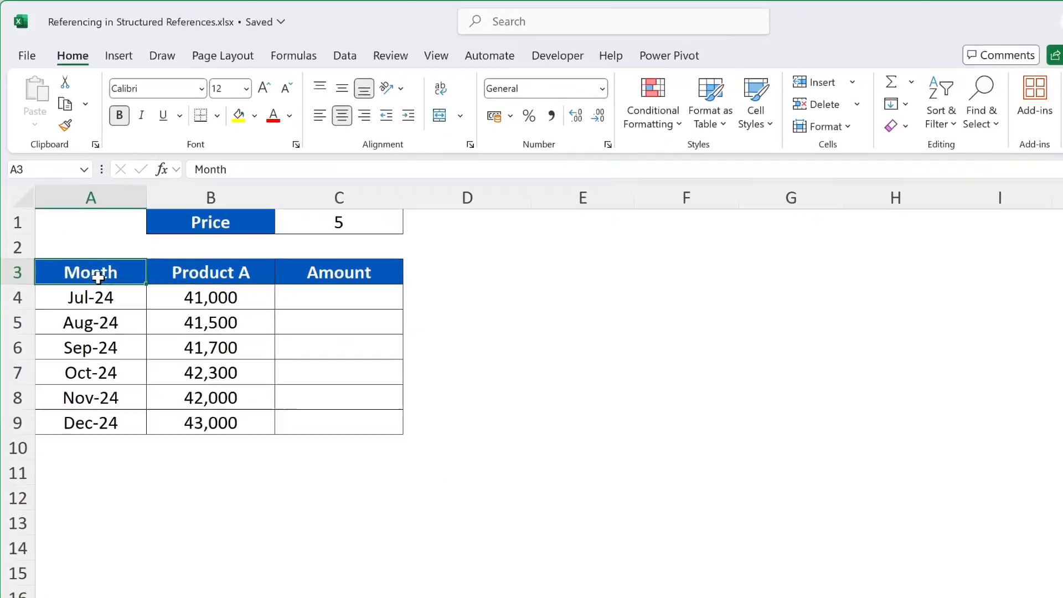
{"action": "left_click_drag", "start_coordinate": [84, 242], "coordinate": [283, 370]}
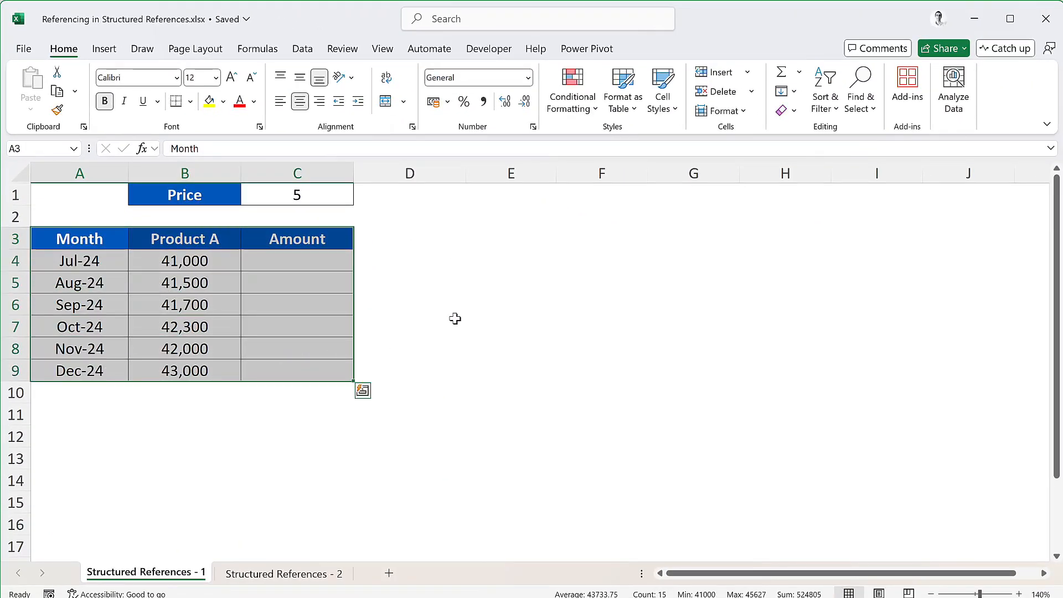
{"action": "left_click", "coordinate": [637, 110]}
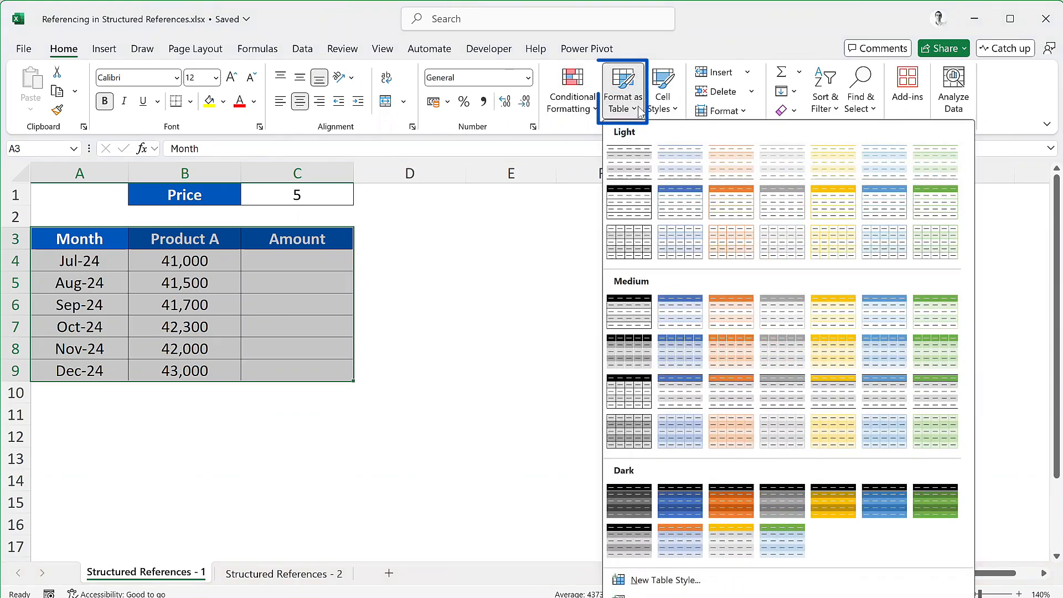
{"action": "left_click", "coordinate": [630, 164]}
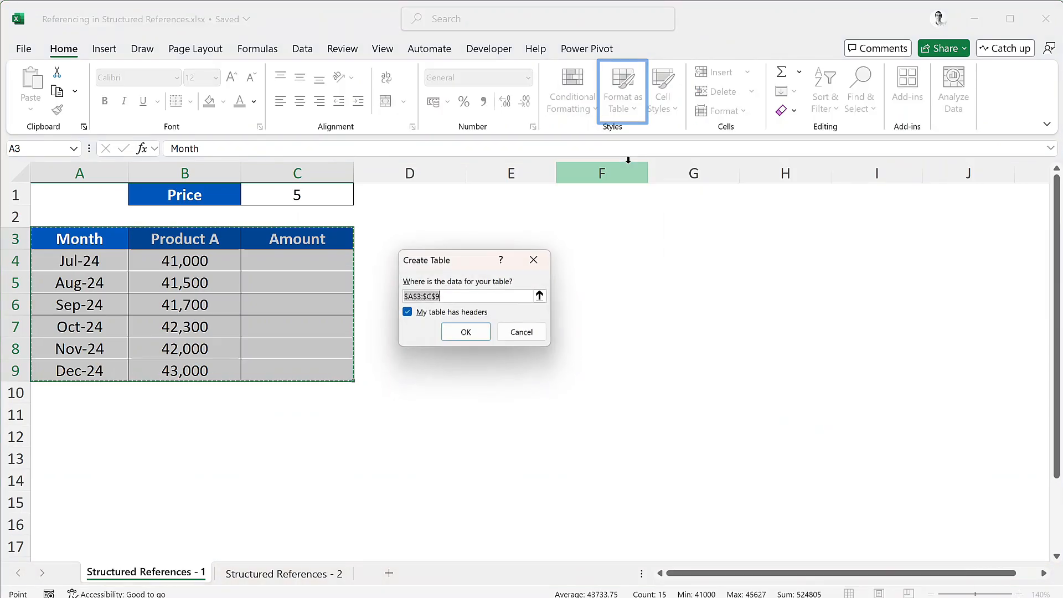
{"action": "left_click", "coordinate": [467, 334]}
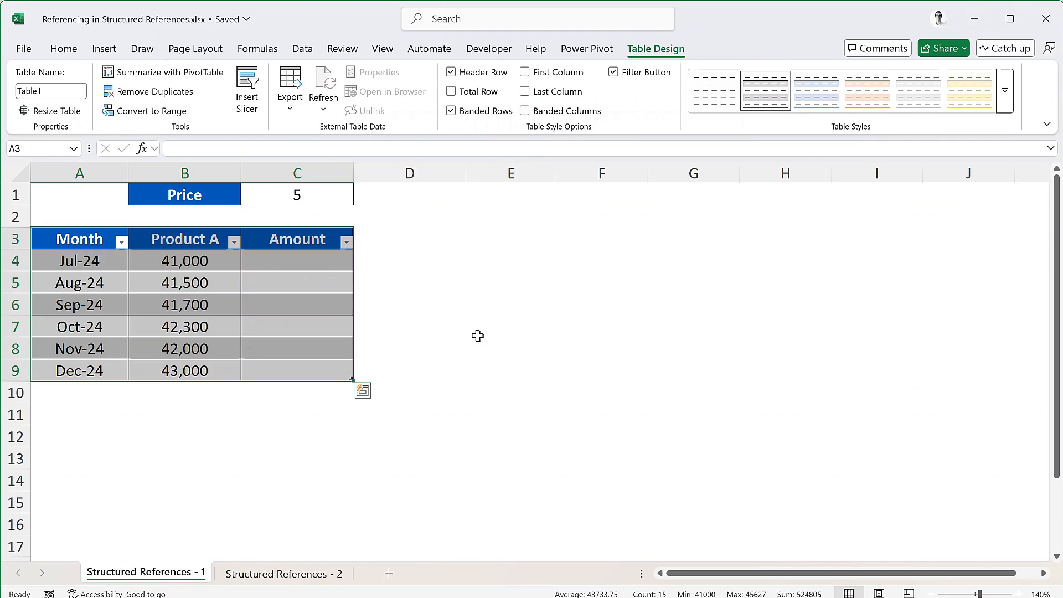
Enter =[@[Product A]]*C1 in C4 of the table's Amount column, referencing the Product A column and the price cell
{"action": "left_click", "coordinate": [339, 263]}
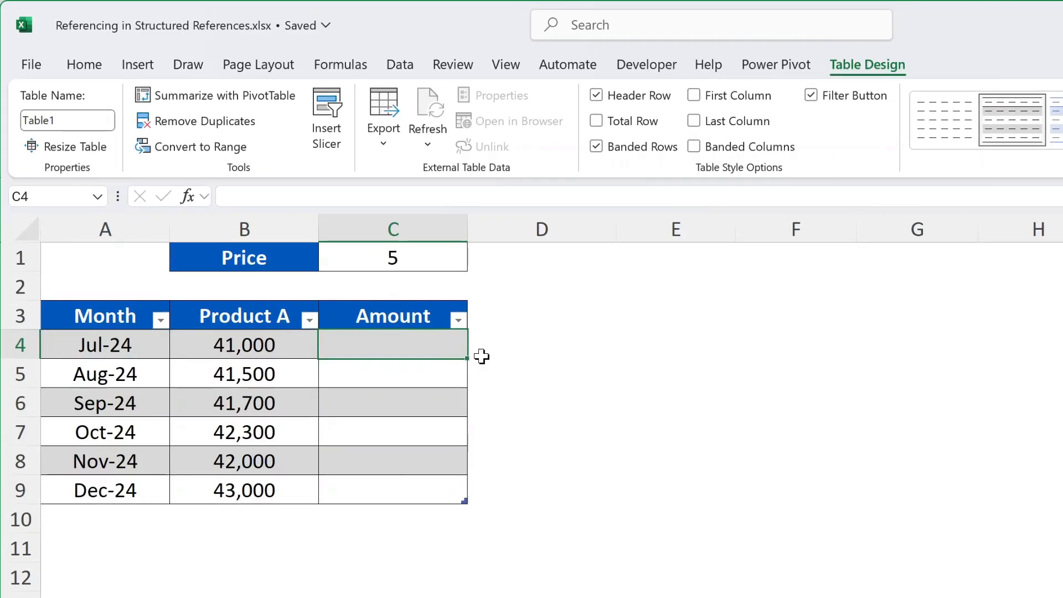
{"action": "type", "text": "="}
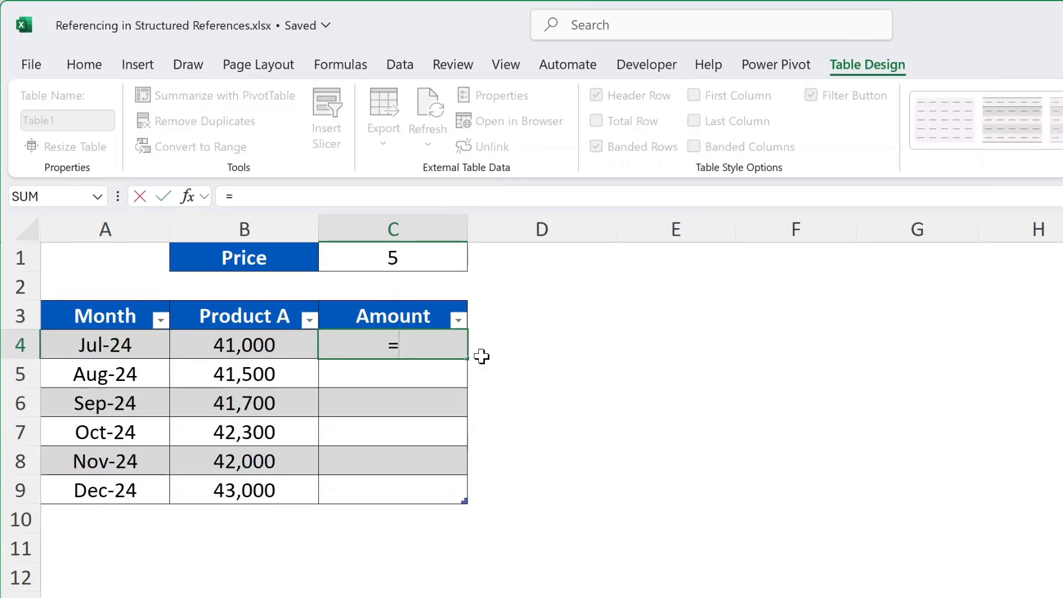
{"action": "left_click", "coordinate": [240, 343]}
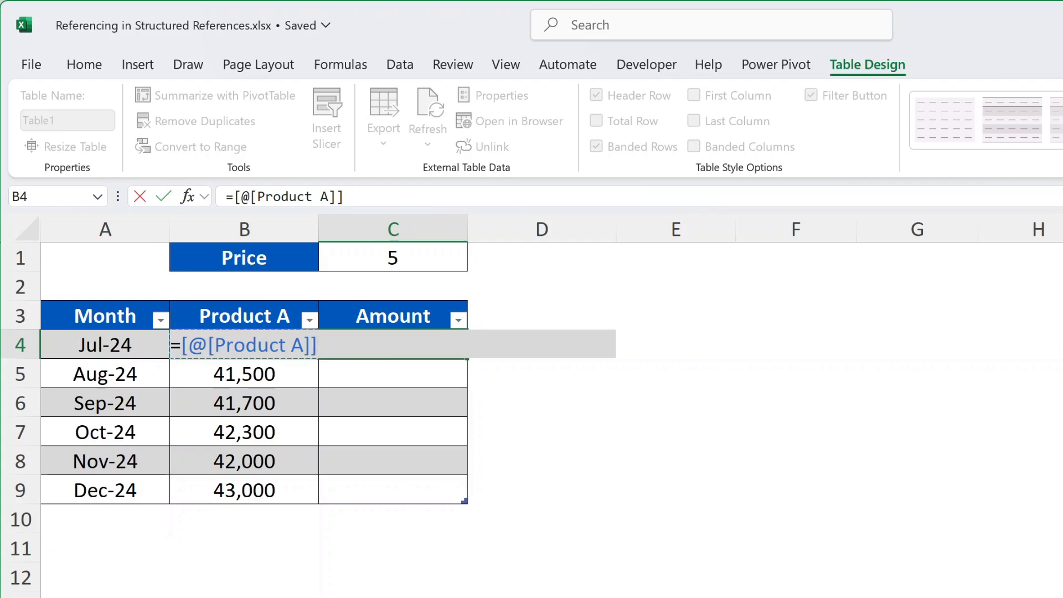
{"action": "type", "text": "*"}
{"action": "left_click", "coordinate": [429, 252]}
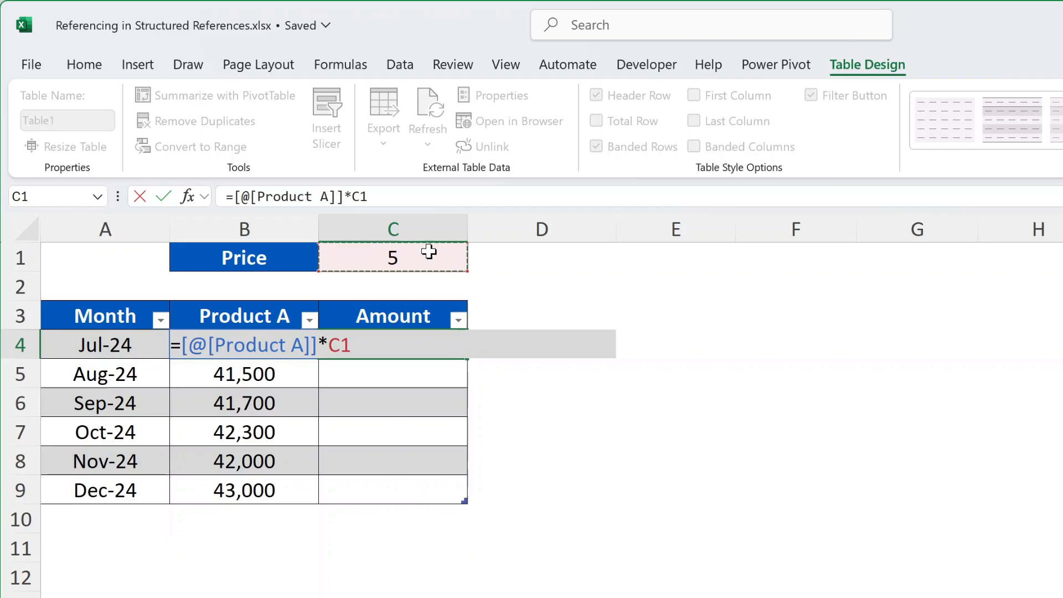
{"action": "key", "text": "Return"}
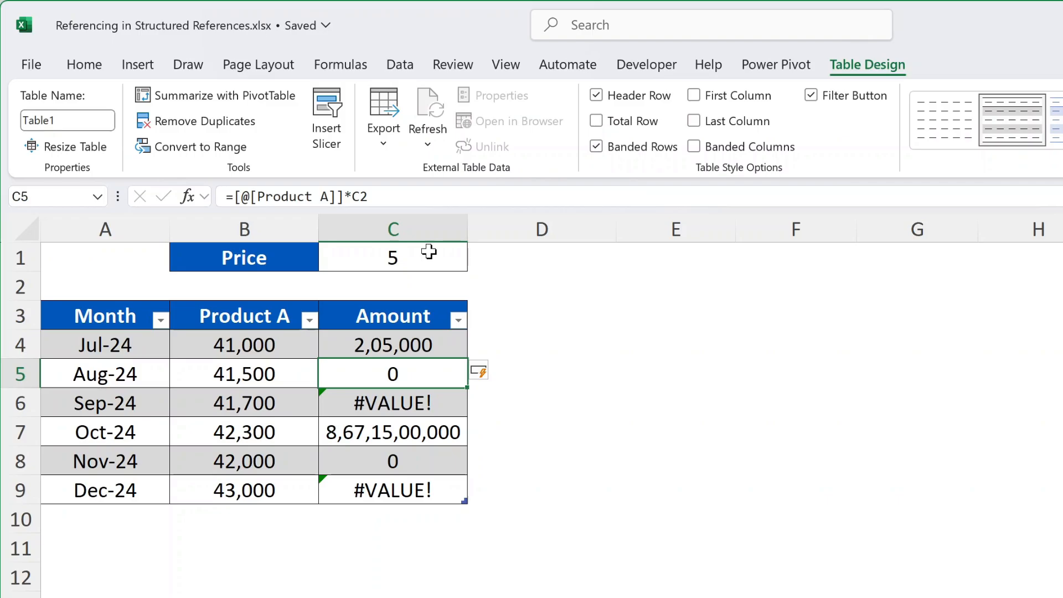
Make the price reference absolute in the C4 formula so it reads =[@[Product A]]*$C$1
{"action": "double_click", "coordinate": [438, 347]}
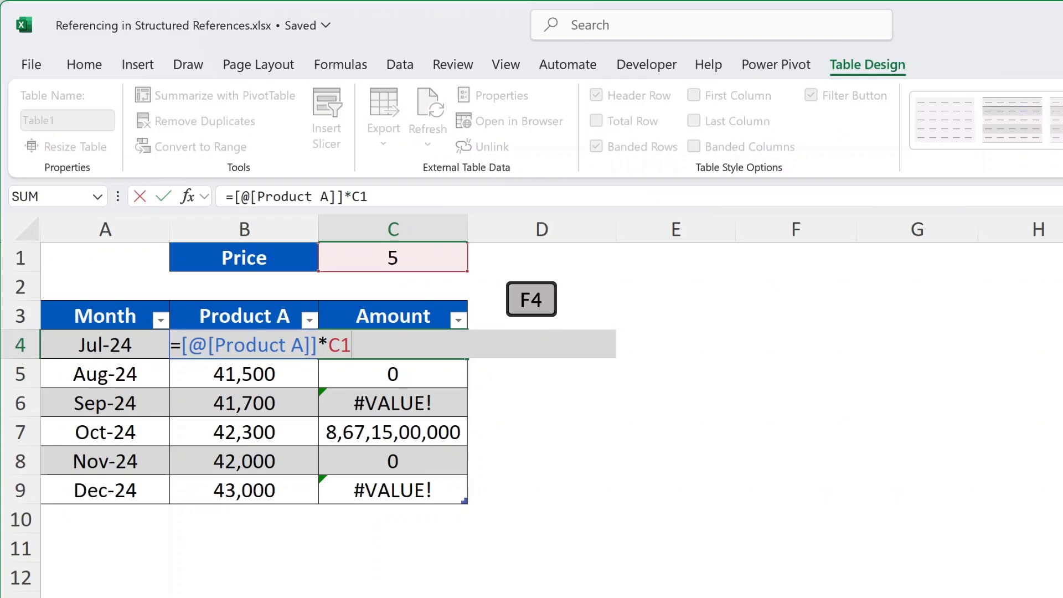
{"action": "key", "text": "F4"}
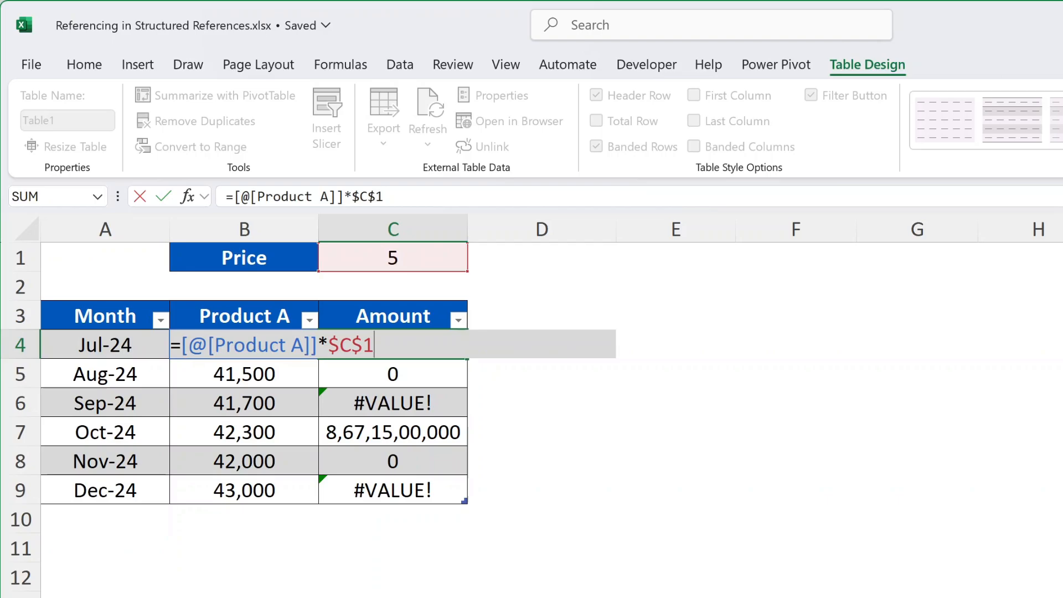
{"action": "key", "text": "Return"}
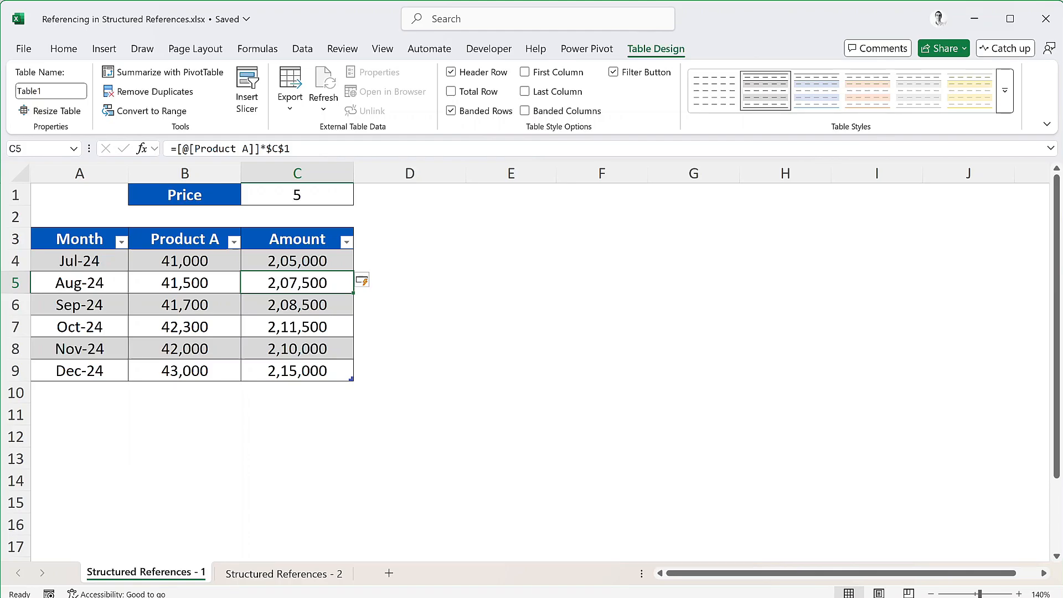
Switch to the Structured References - 2 sheet and check the name of the product sales table
{"action": "left_click", "coordinate": [261, 574]}
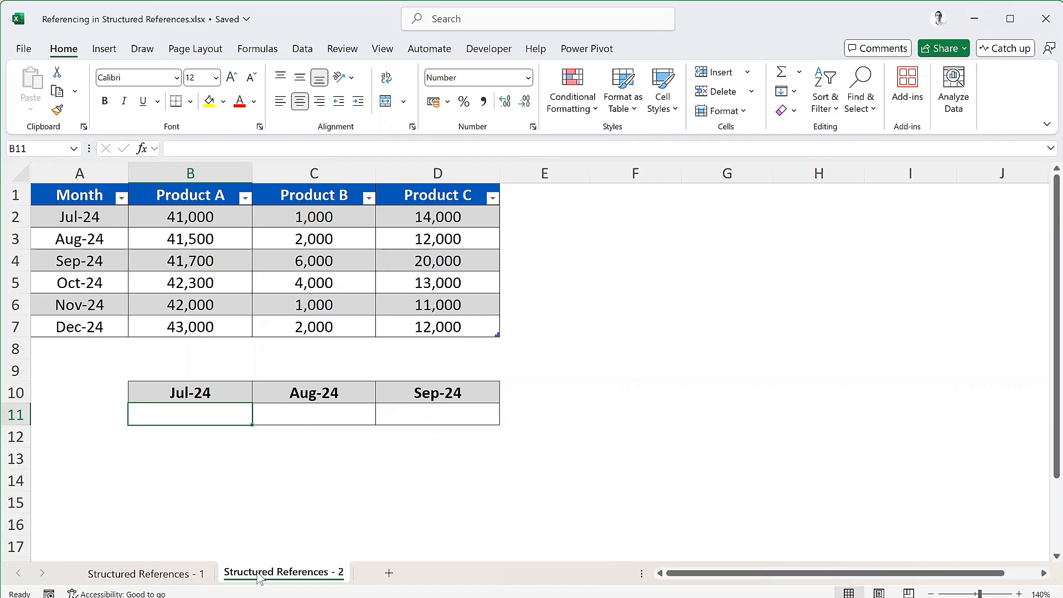
{"action": "left_click", "coordinate": [232, 284]}
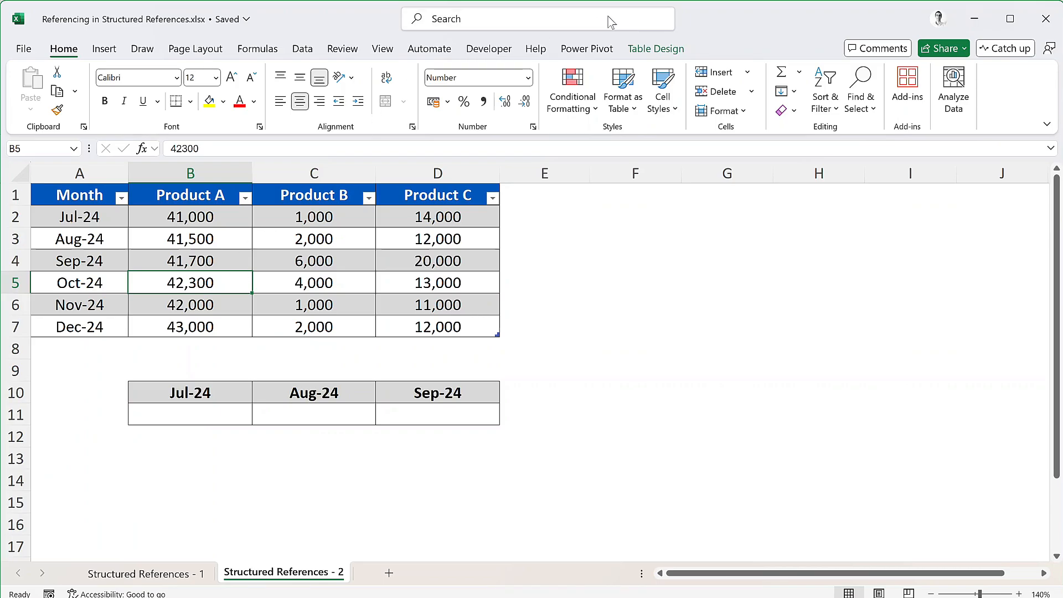
{"action": "left_click", "coordinate": [668, 52]}
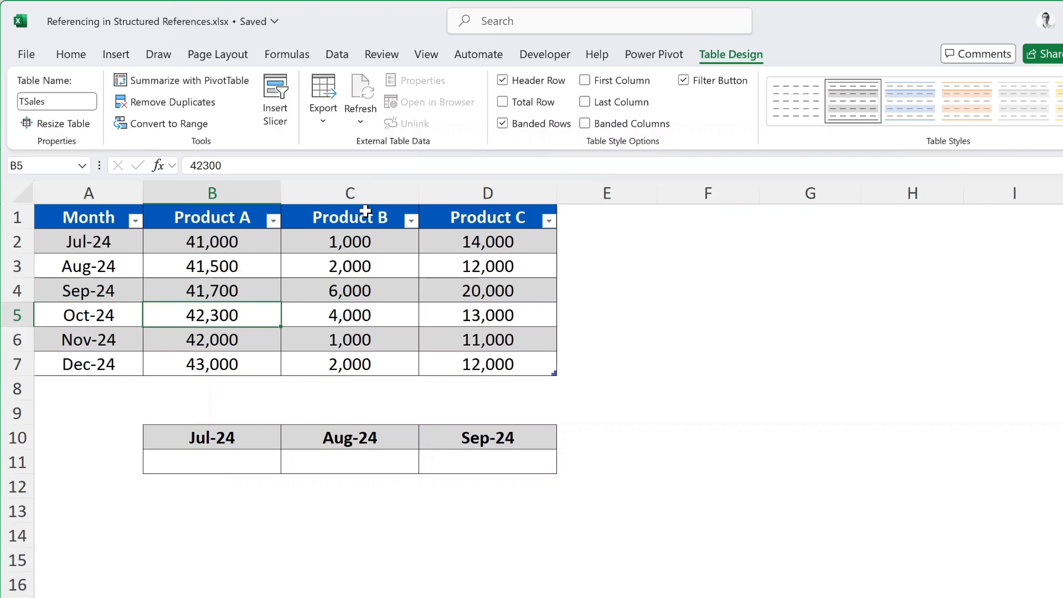
Enter =SUM(XLOOKUP(B10,TSales[Month],TSales[[Product A]:[Product C]])) in B11 to total July's sales across all products
{"action": "left_click", "coordinate": [219, 467]}
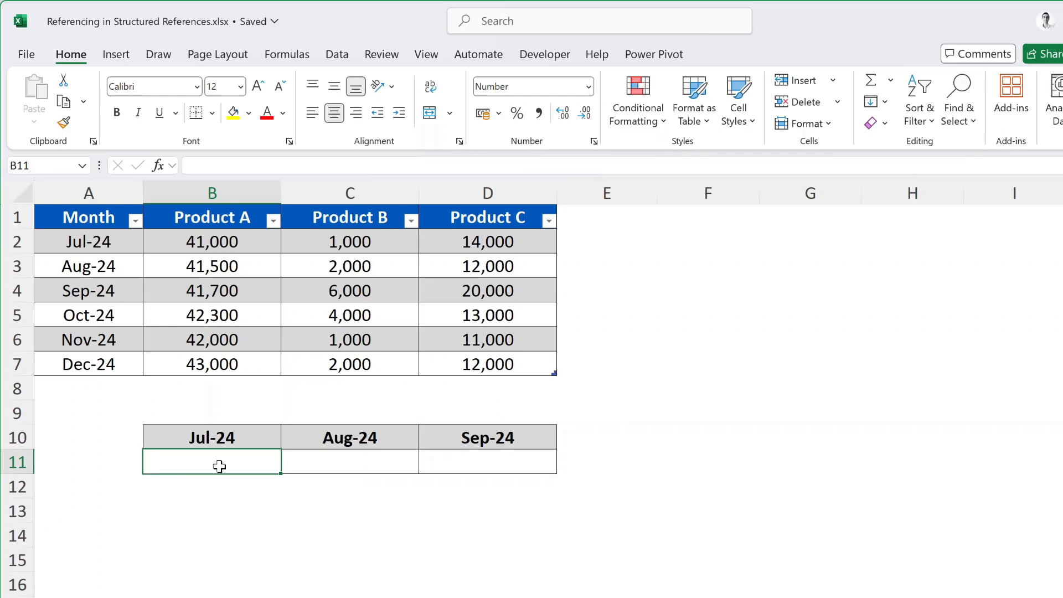
{"action": "type", "text": "=sum"}
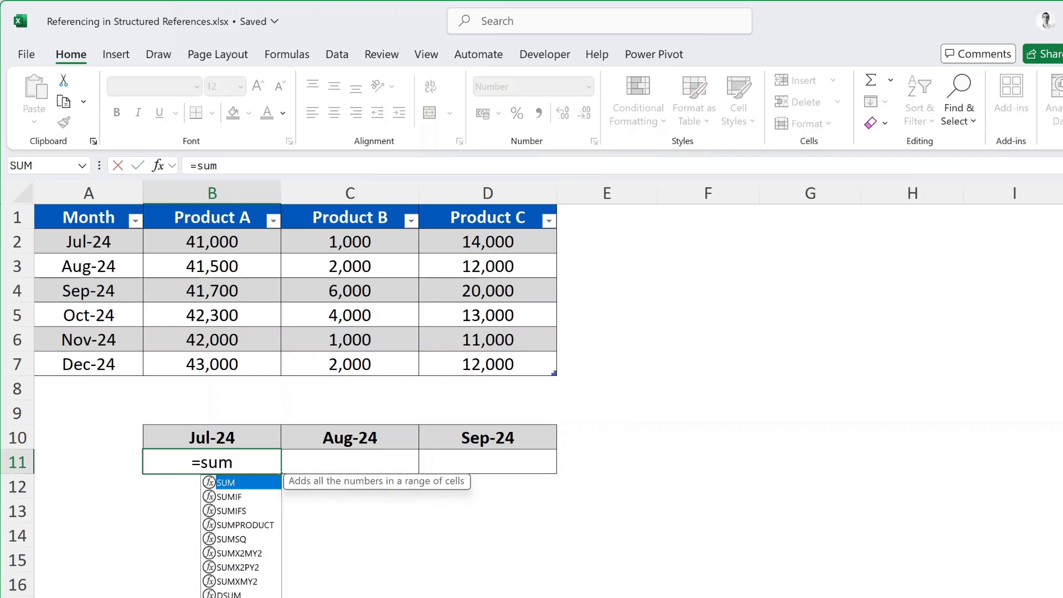
{"action": "key", "text": "Tab"}
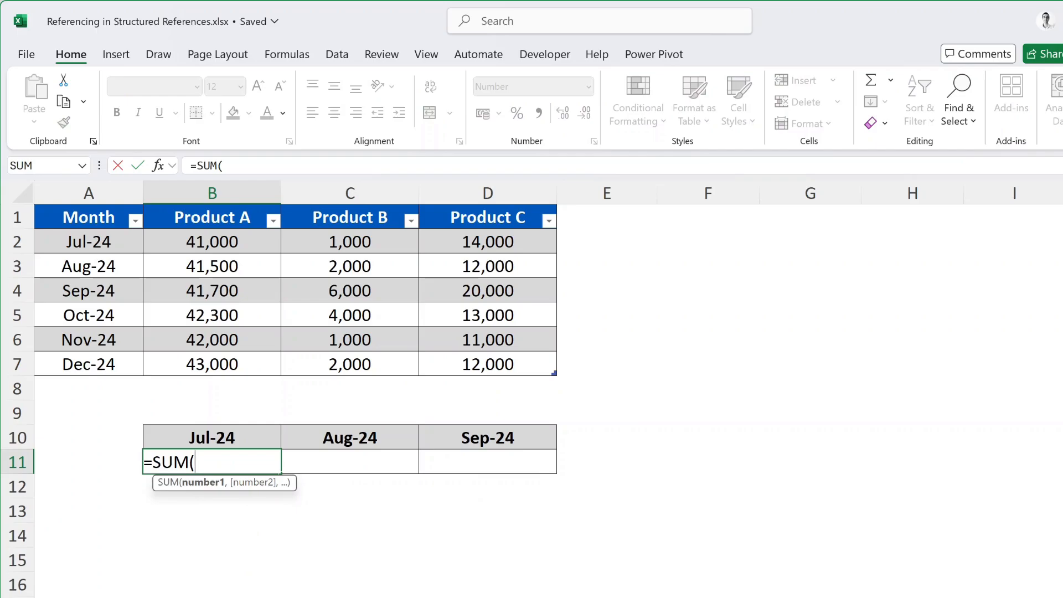
{"action": "type", "text": "xlo"}
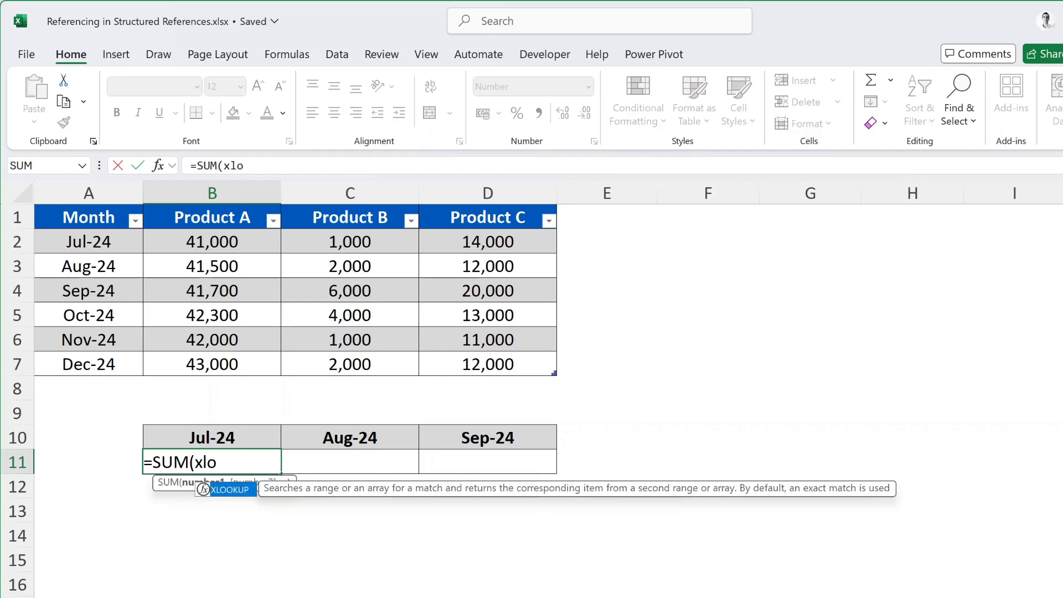
{"action": "key", "text": "Tab"}
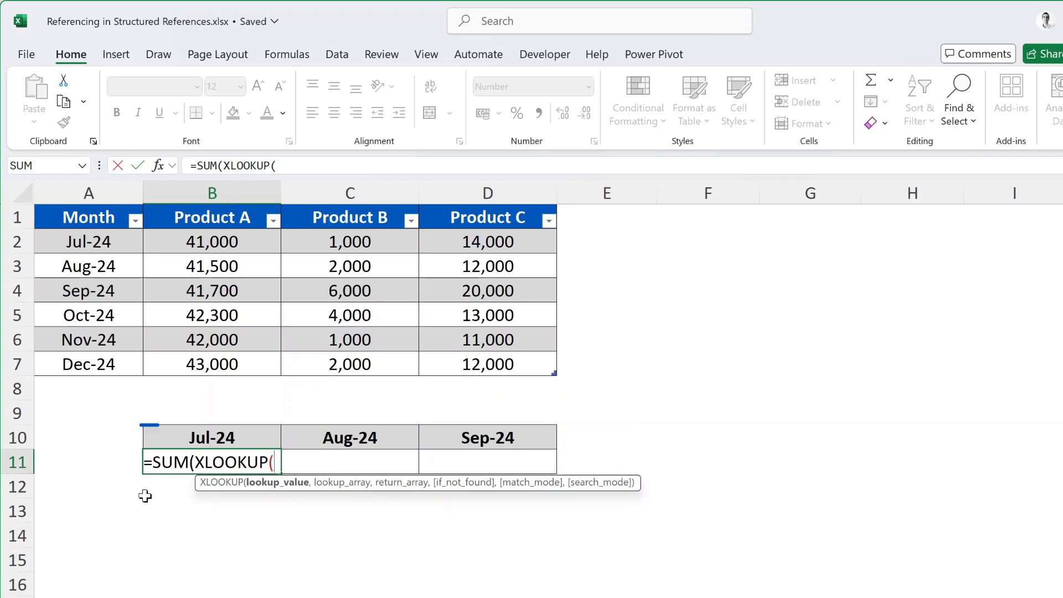
{"action": "left_click", "coordinate": [242, 434]}
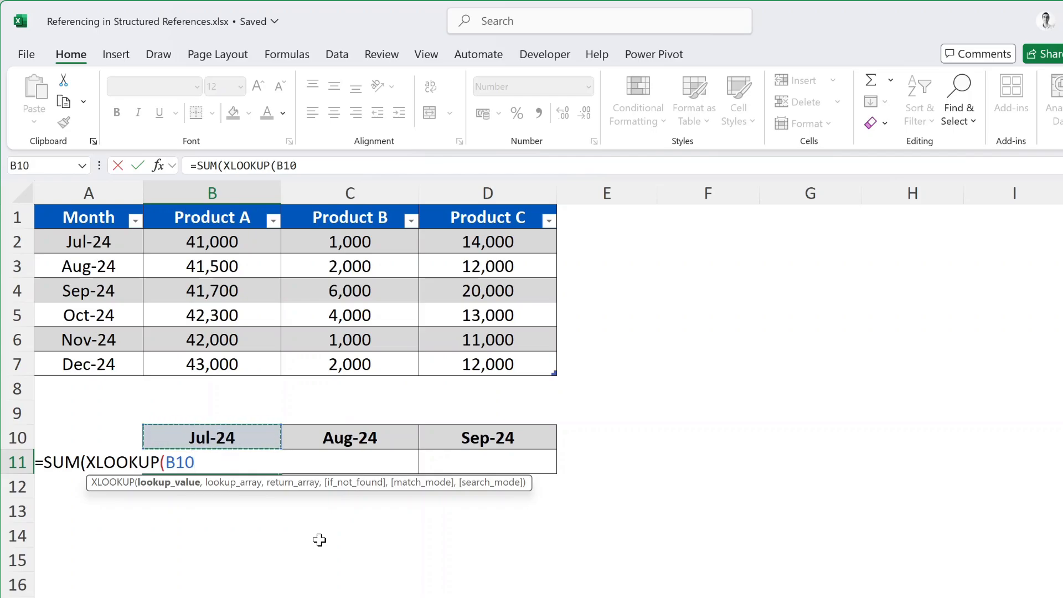
{"action": "type", "text": ","}
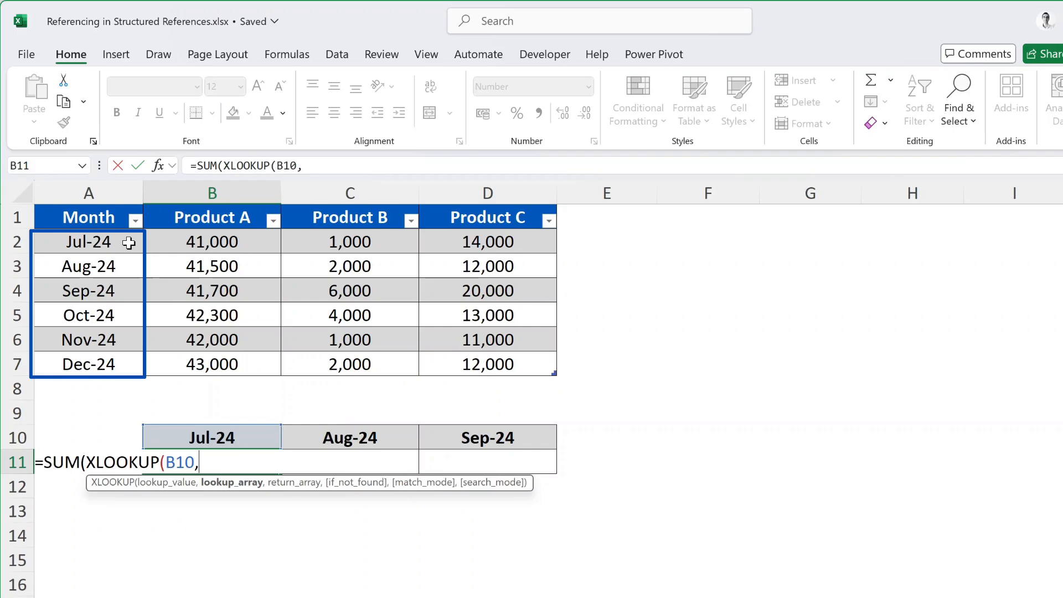
{"action": "left_click_drag", "start_coordinate": [129, 243], "coordinate": [111, 360]}
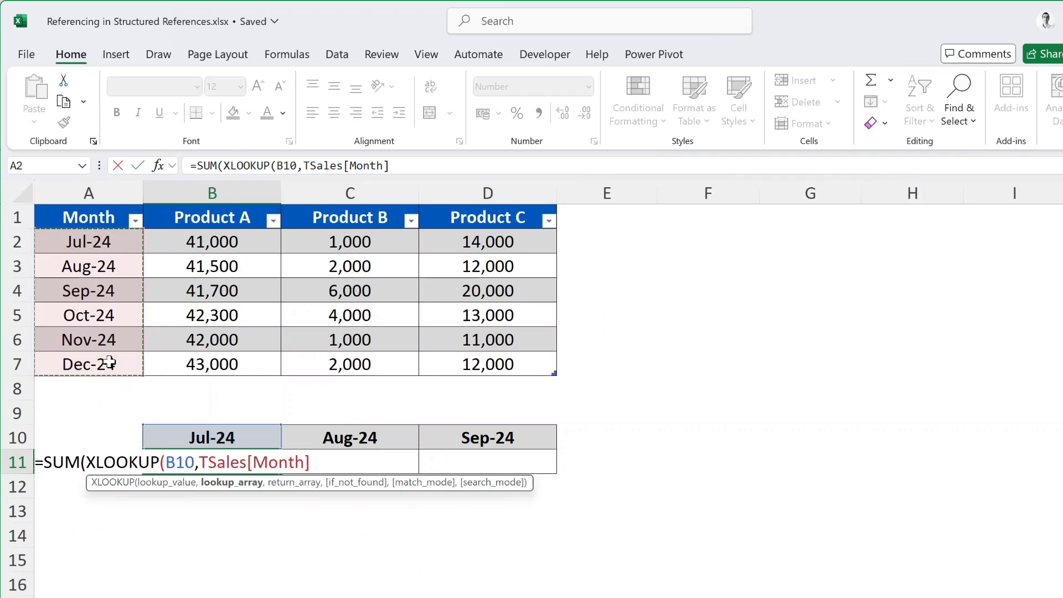
{"action": "type", "text": ","}
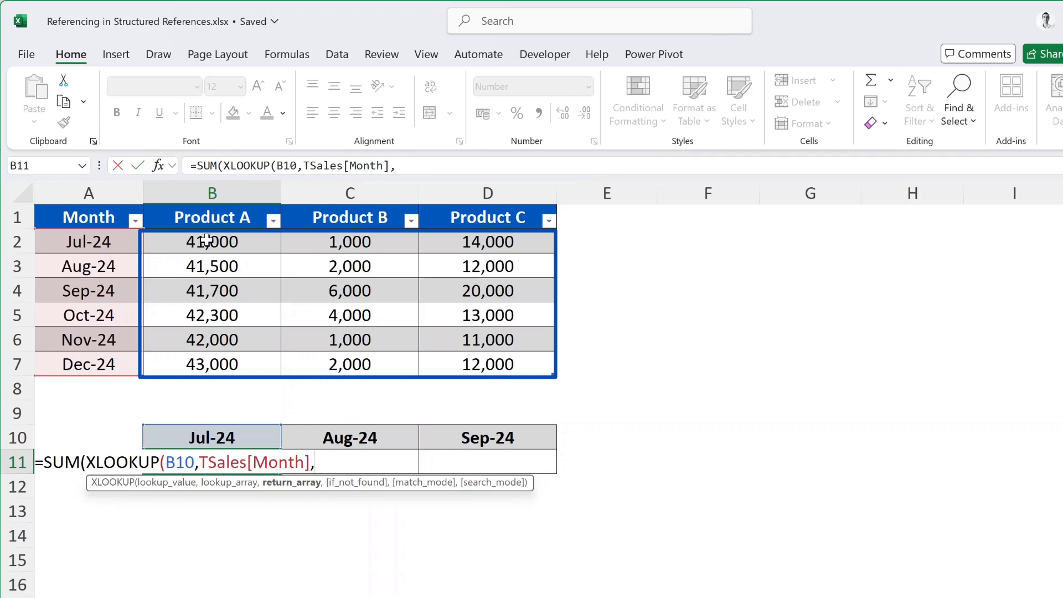
{"action": "left_click_drag", "start_coordinate": [213, 239], "coordinate": [453, 367]}
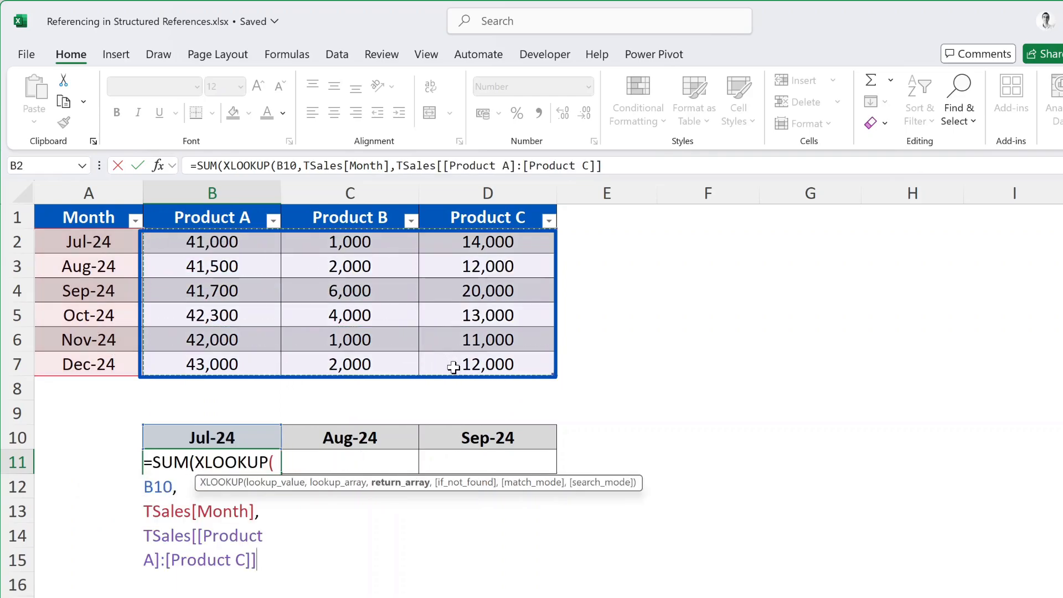
{"action": "type", "text": "))"}
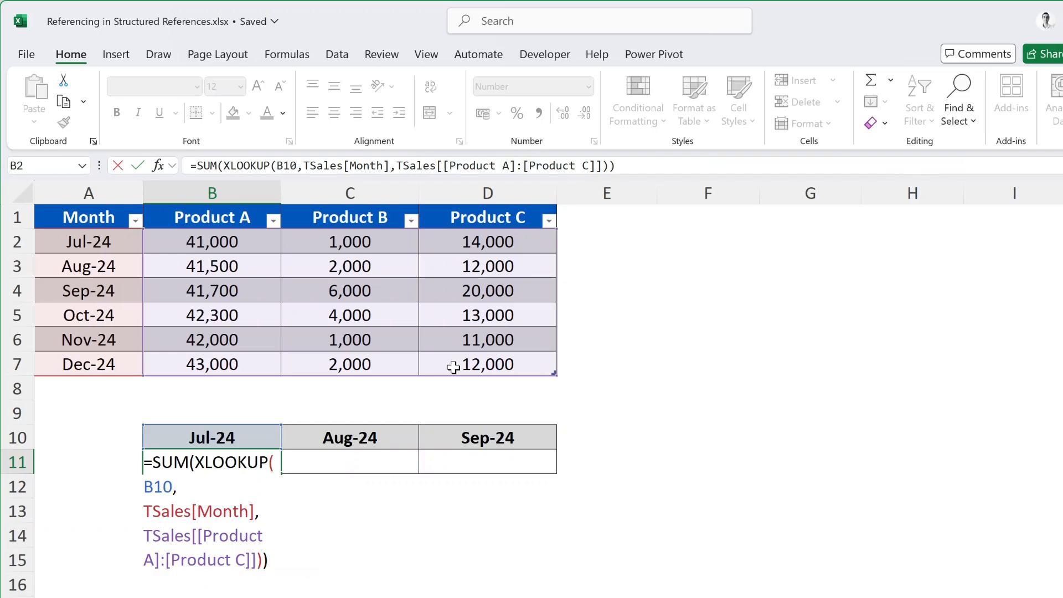
{"action": "key", "text": "Return"}
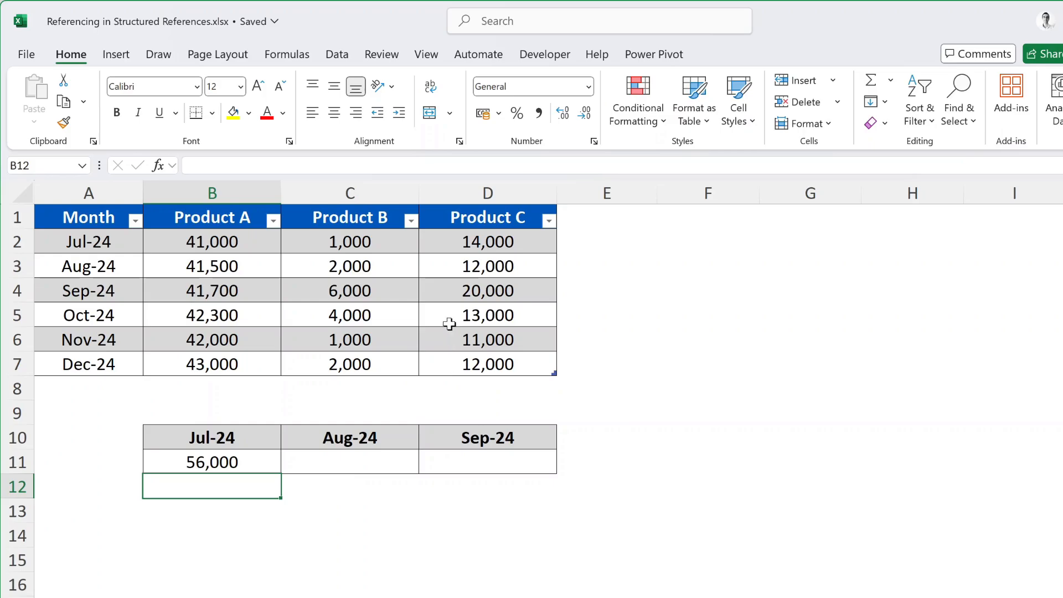
Try to fill the July total formula from B11 across to the August and September cells C11:D11
{"action": "left_click", "coordinate": [271, 457]}
{"action": "left_click_drag", "start_coordinate": [282, 475], "coordinate": [515, 482]}
{"action": "left_click", "coordinate": [604, 463]}
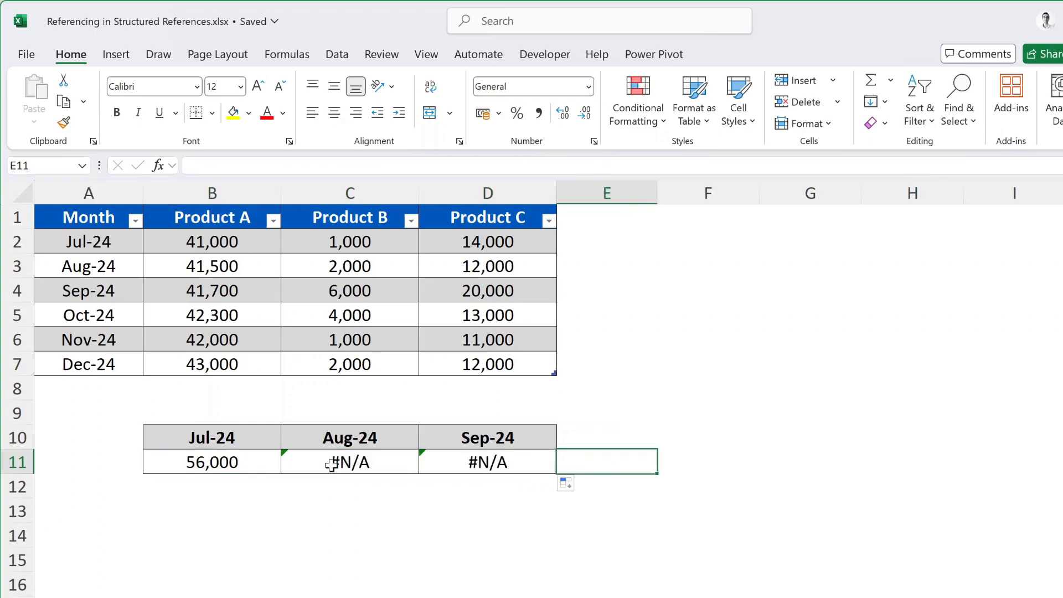
Examine the column references in the total formulas of B11, C11 and D11, leaving each formula as it is
{"action": "double_click", "coordinate": [261, 463]}
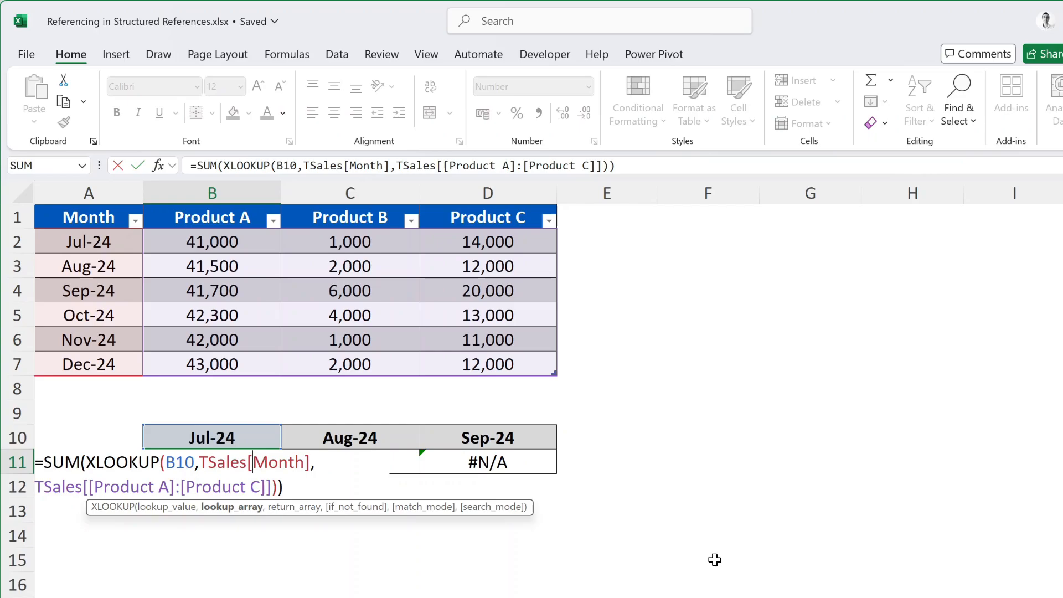
{"action": "key", "text": "ctrl+Return"}
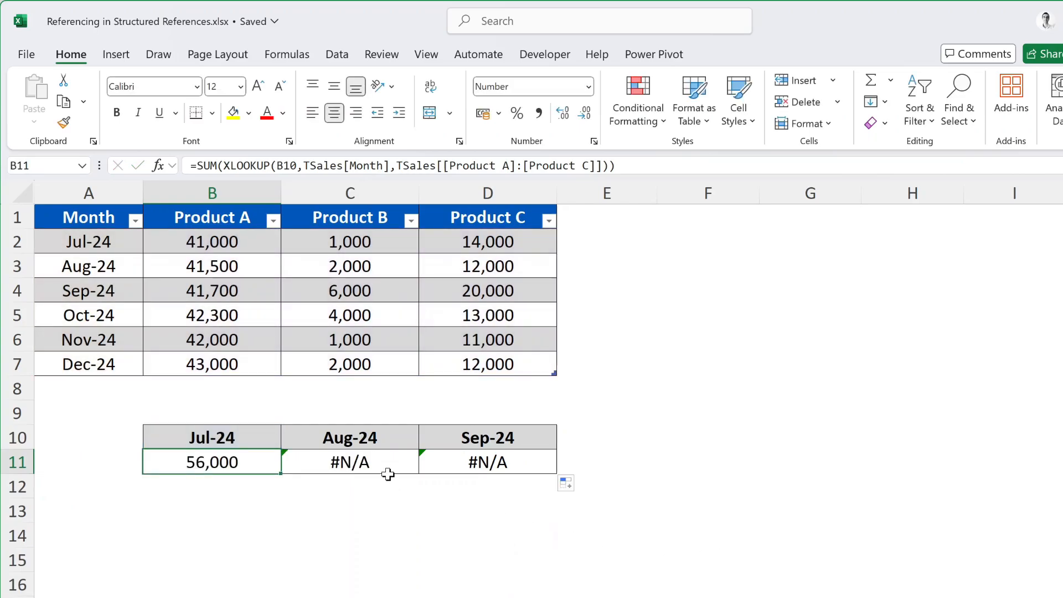
{"action": "left_click", "coordinate": [389, 471]}
{"action": "double_click", "coordinate": [387, 463]}
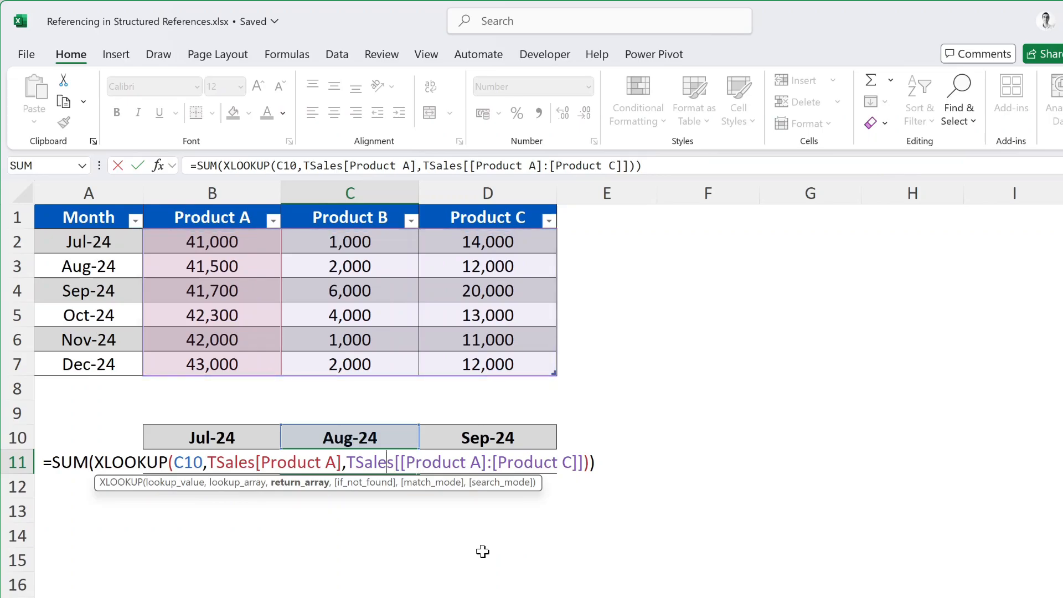
{"action": "key", "text": "ctrl+Return"}
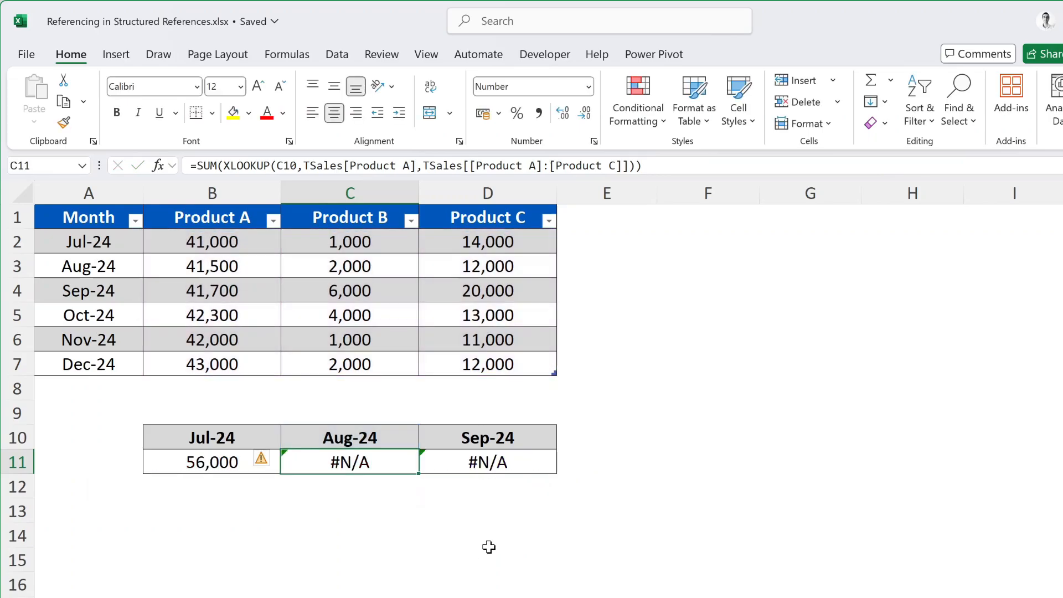
{"action": "double_click", "coordinate": [532, 458]}
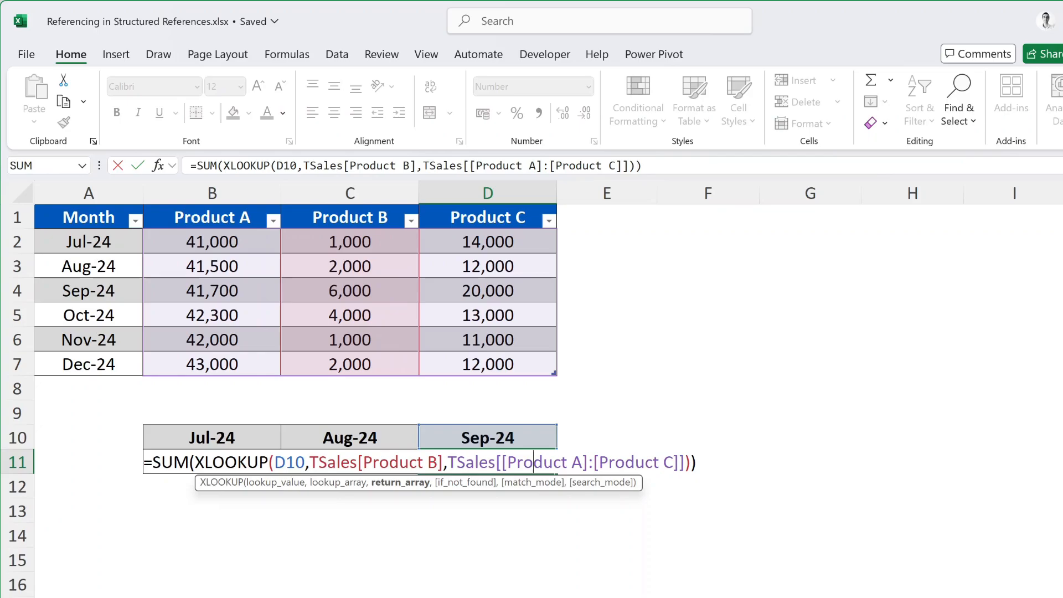
{"action": "key", "text": "ctrl+Return"}
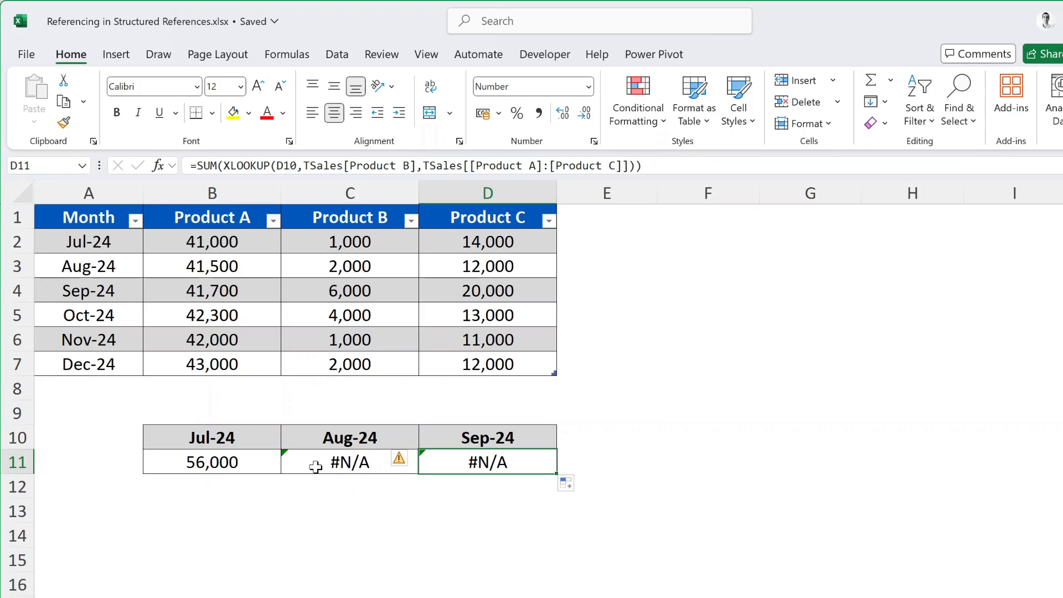
Make the Month lookup column absolute in B11 by changing TSales[Month] to TSales[[Month]:[Month]]
{"action": "left_click", "coordinate": [249, 461]}
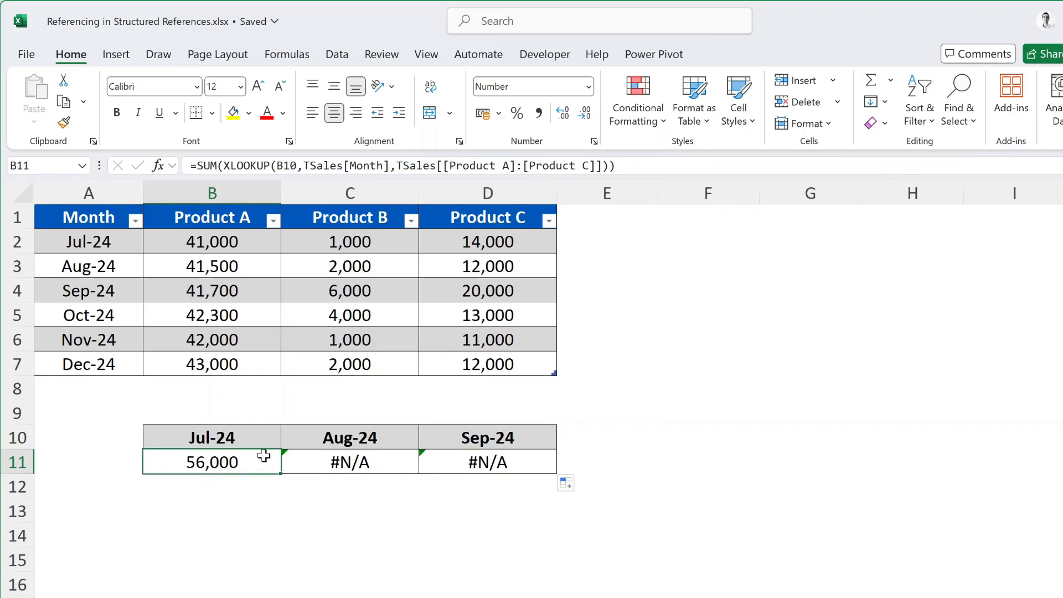
{"action": "left_click", "coordinate": [350, 166]}
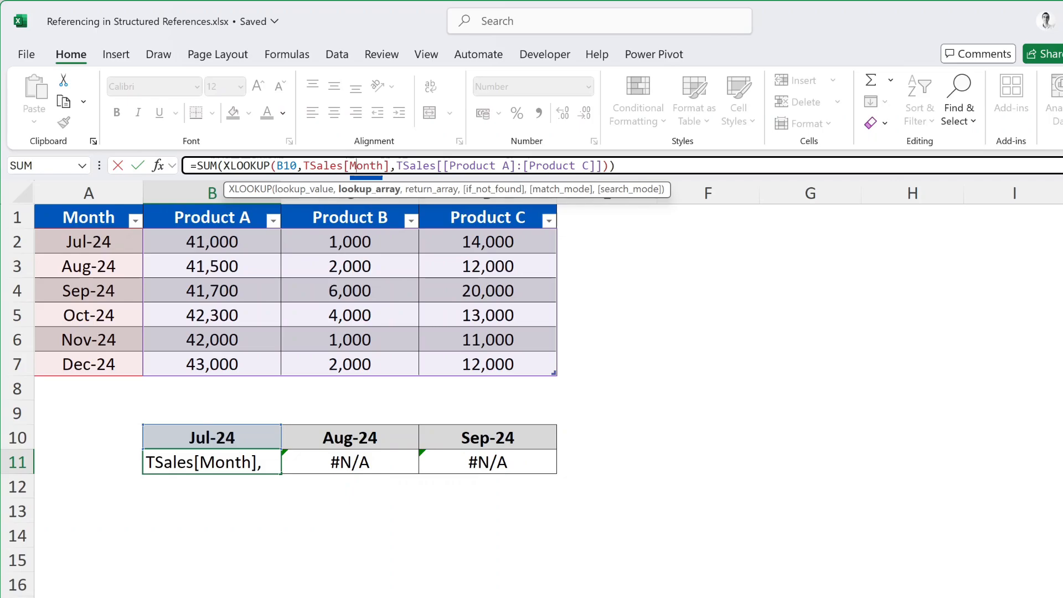
{"action": "key", "text": "Left"}
{"action": "key", "text": "shift+Right"}
{"action": "key", "text": "shift+Right"}
{"action": "key", "text": "shift+Right"}
{"action": "key", "text": "shift+Right"}
{"action": "key", "text": "shift+Right"}
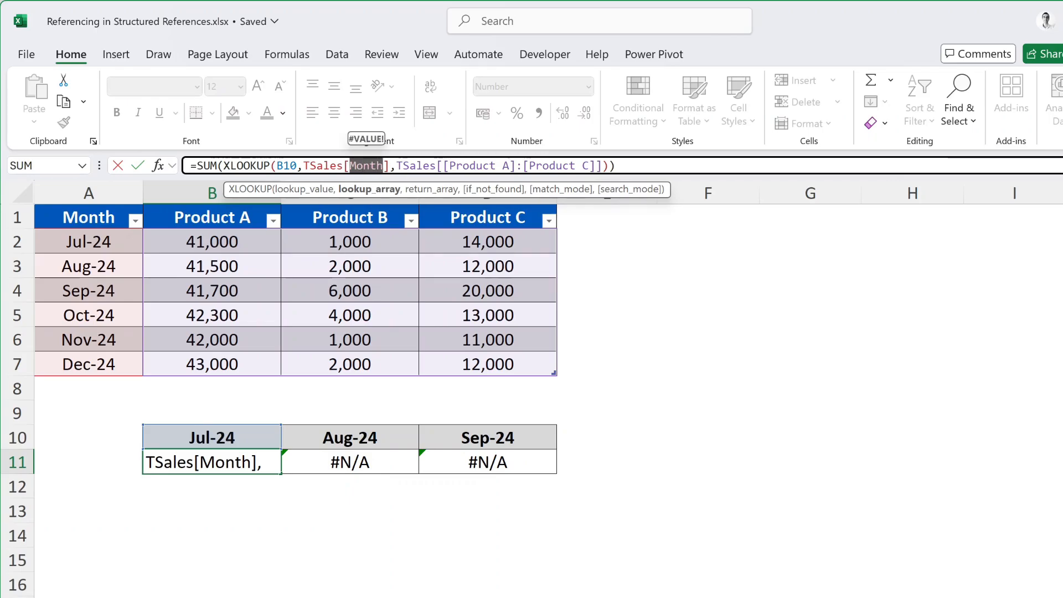
{"action": "type", "text": "["}
{"action": "type", "text": "MOnth"}
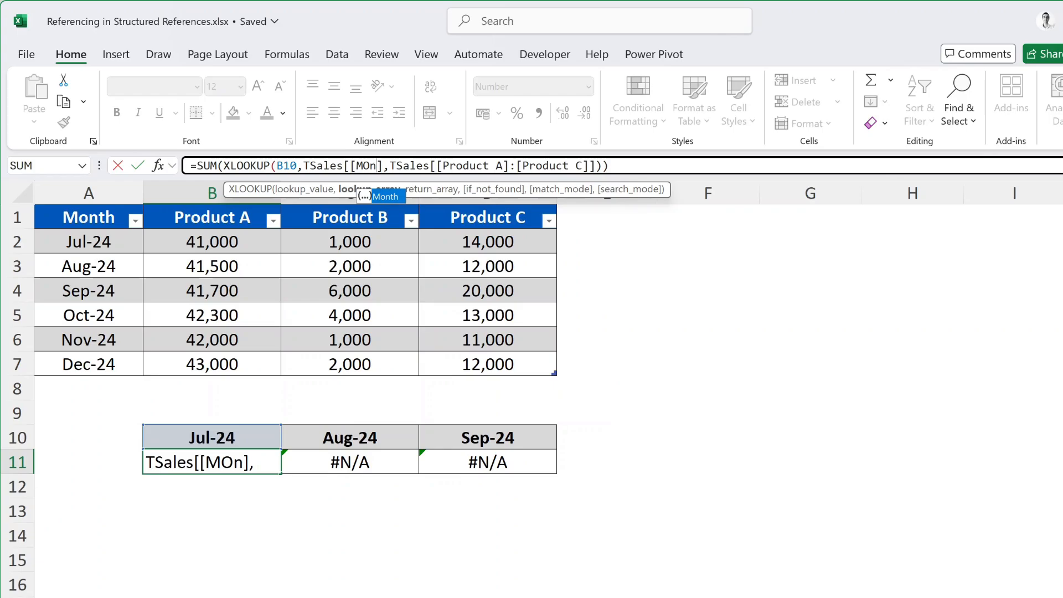
{"action": "type", "text": "]:"}
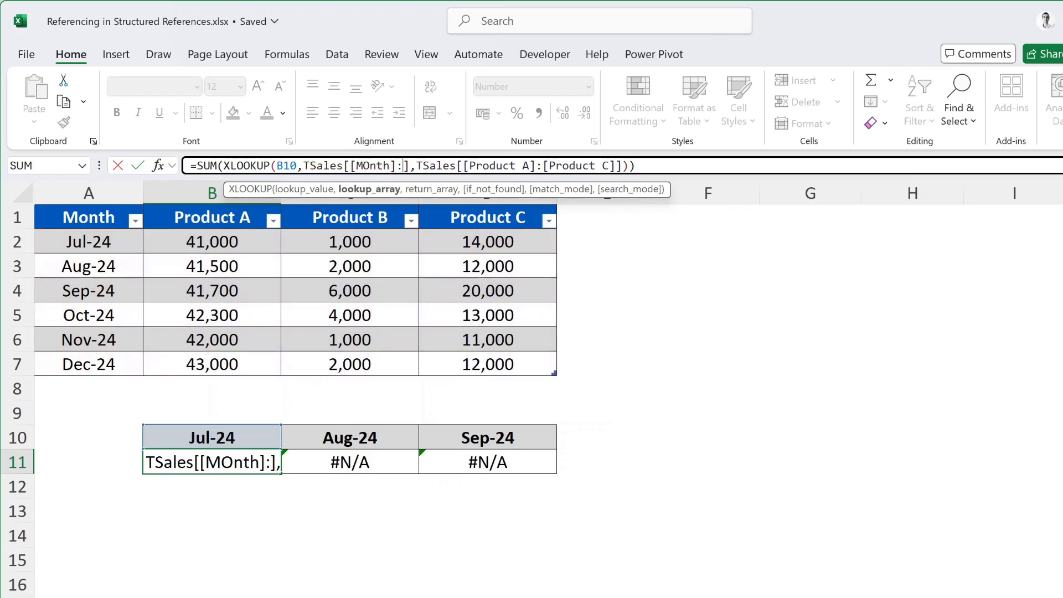
{"action": "type", "text": "["}
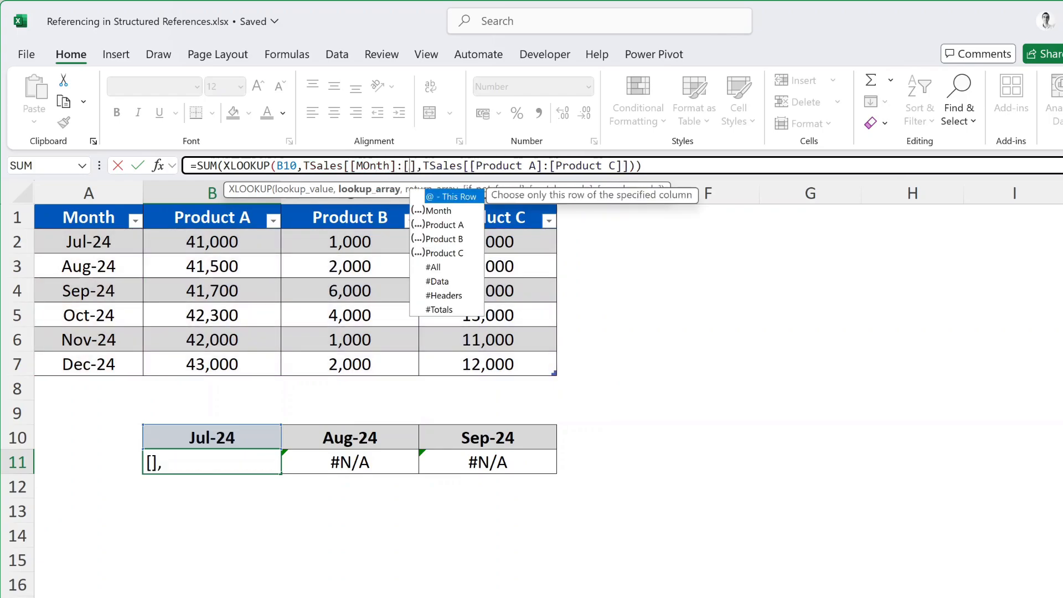
{"action": "type", "text": "Month"}
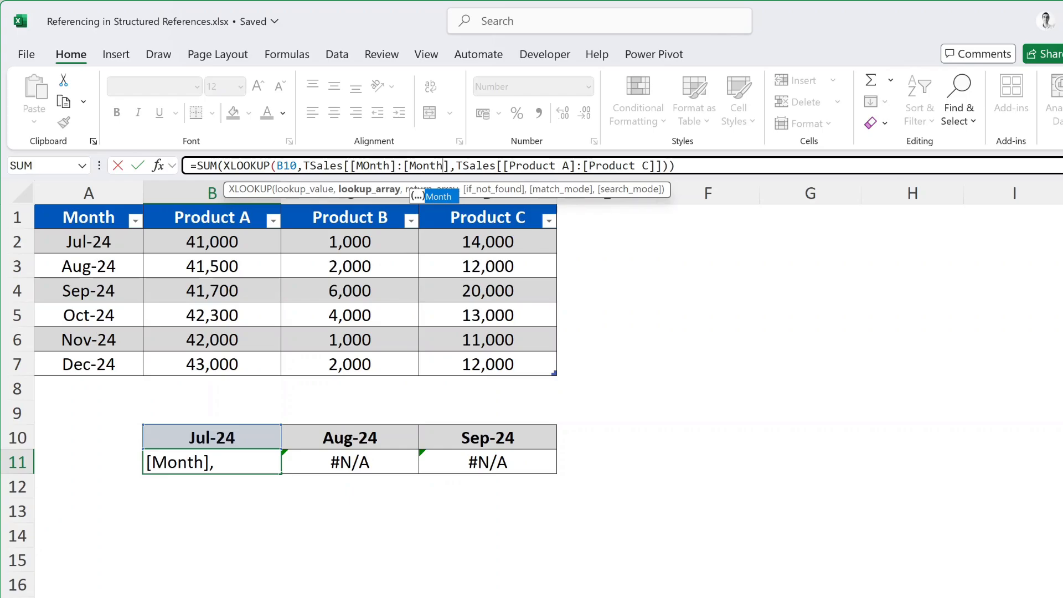
{"action": "type", "text": "]"}
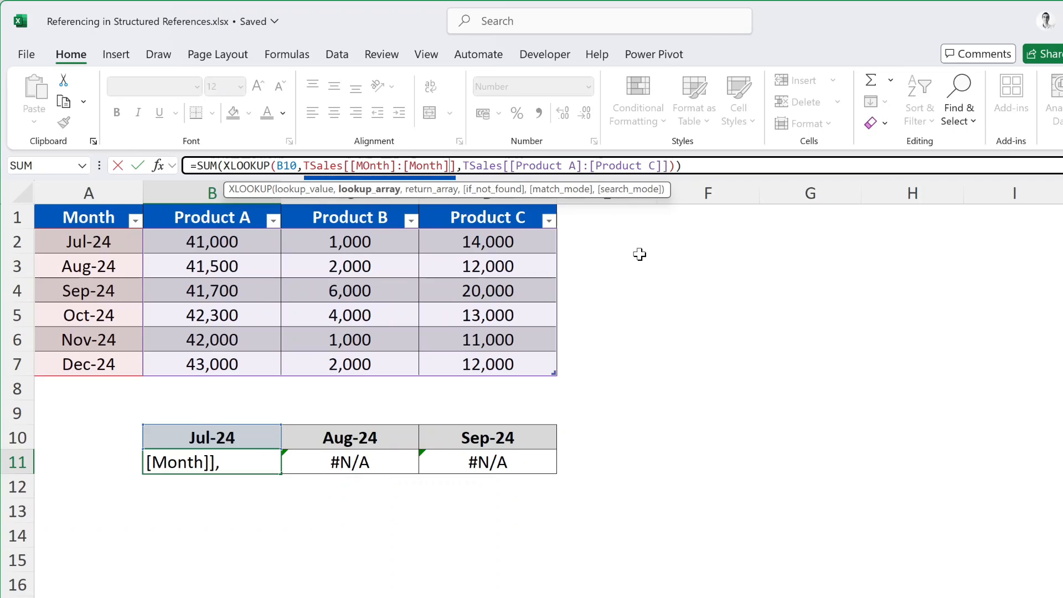
{"action": "key", "text": "Return"}
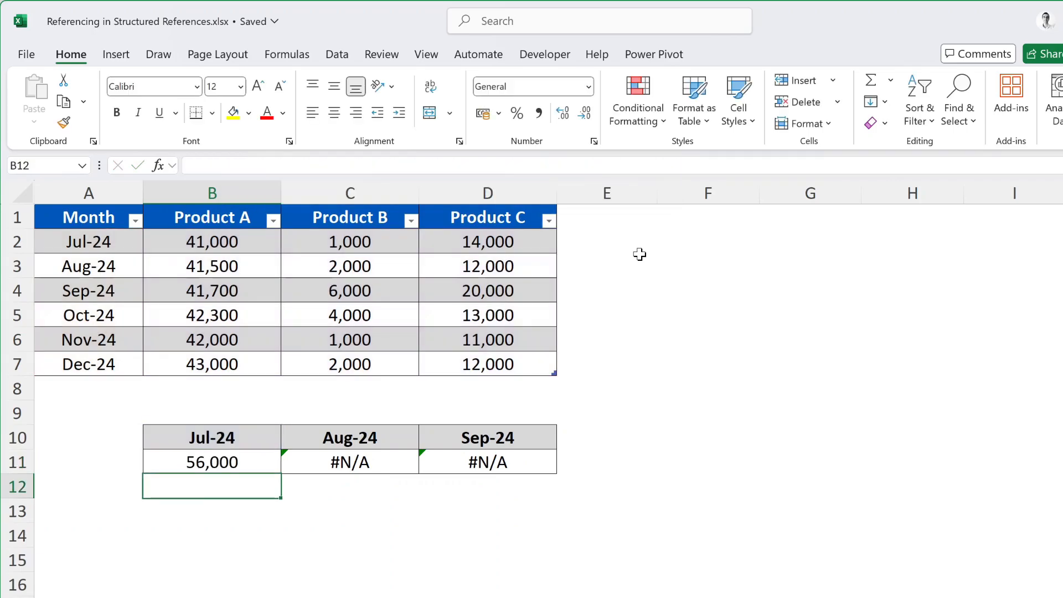
Fill the formula with the absolute Month reference from B11 across C11:D11 for the August and September totals
{"action": "left_click", "coordinate": [276, 469]}
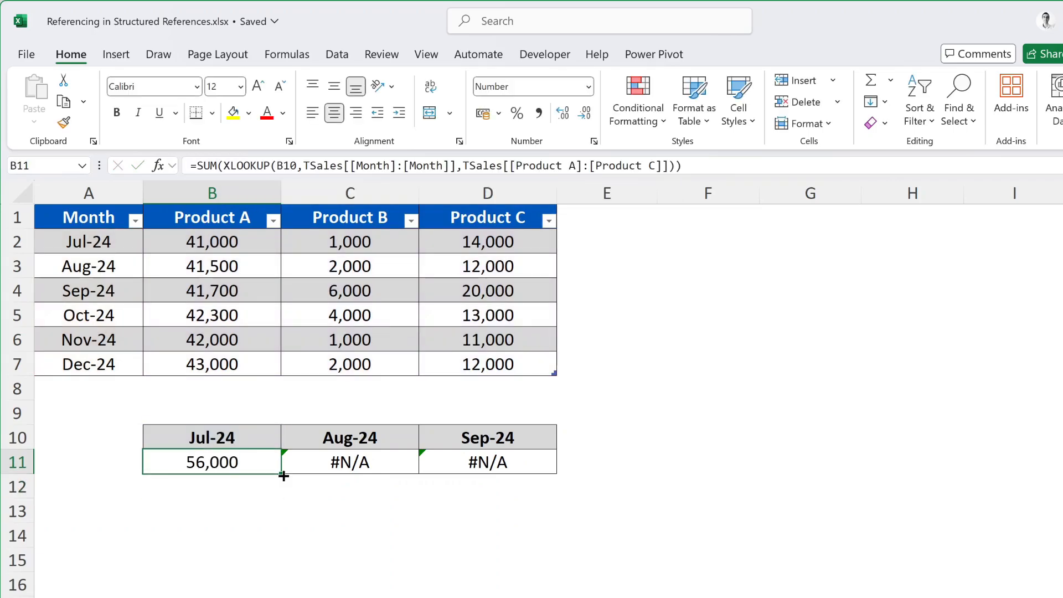
{"action": "left_click_drag", "start_coordinate": [283, 476], "coordinate": [543, 479]}
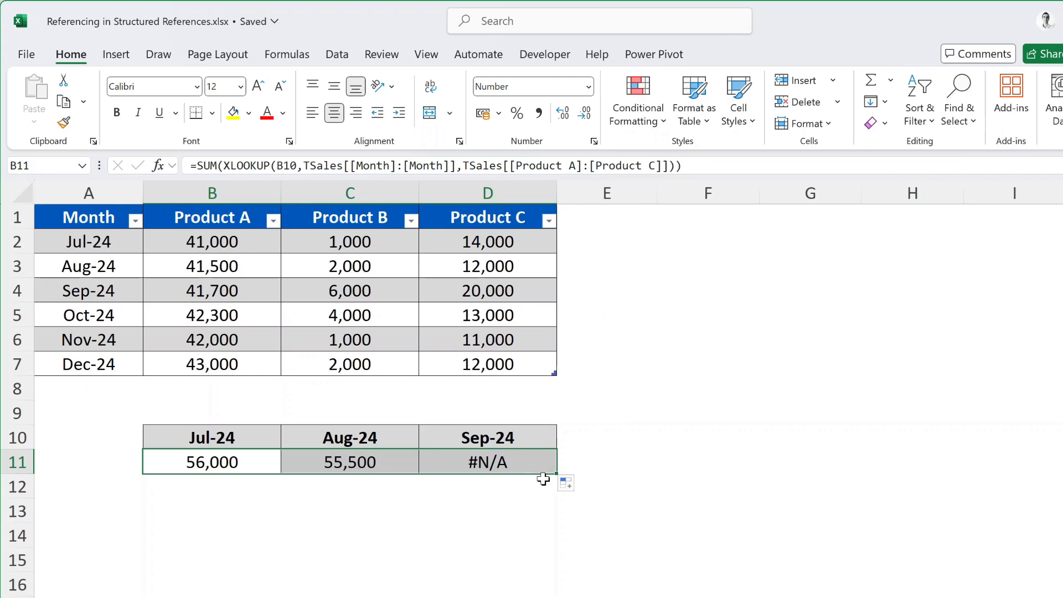
{"action": "left_click", "coordinate": [644, 459]}
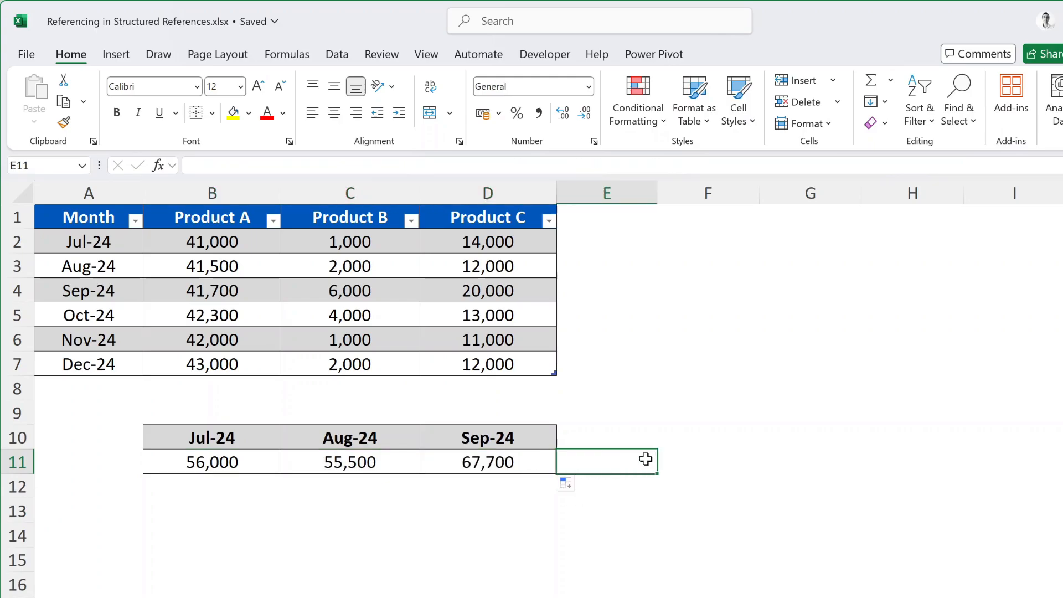